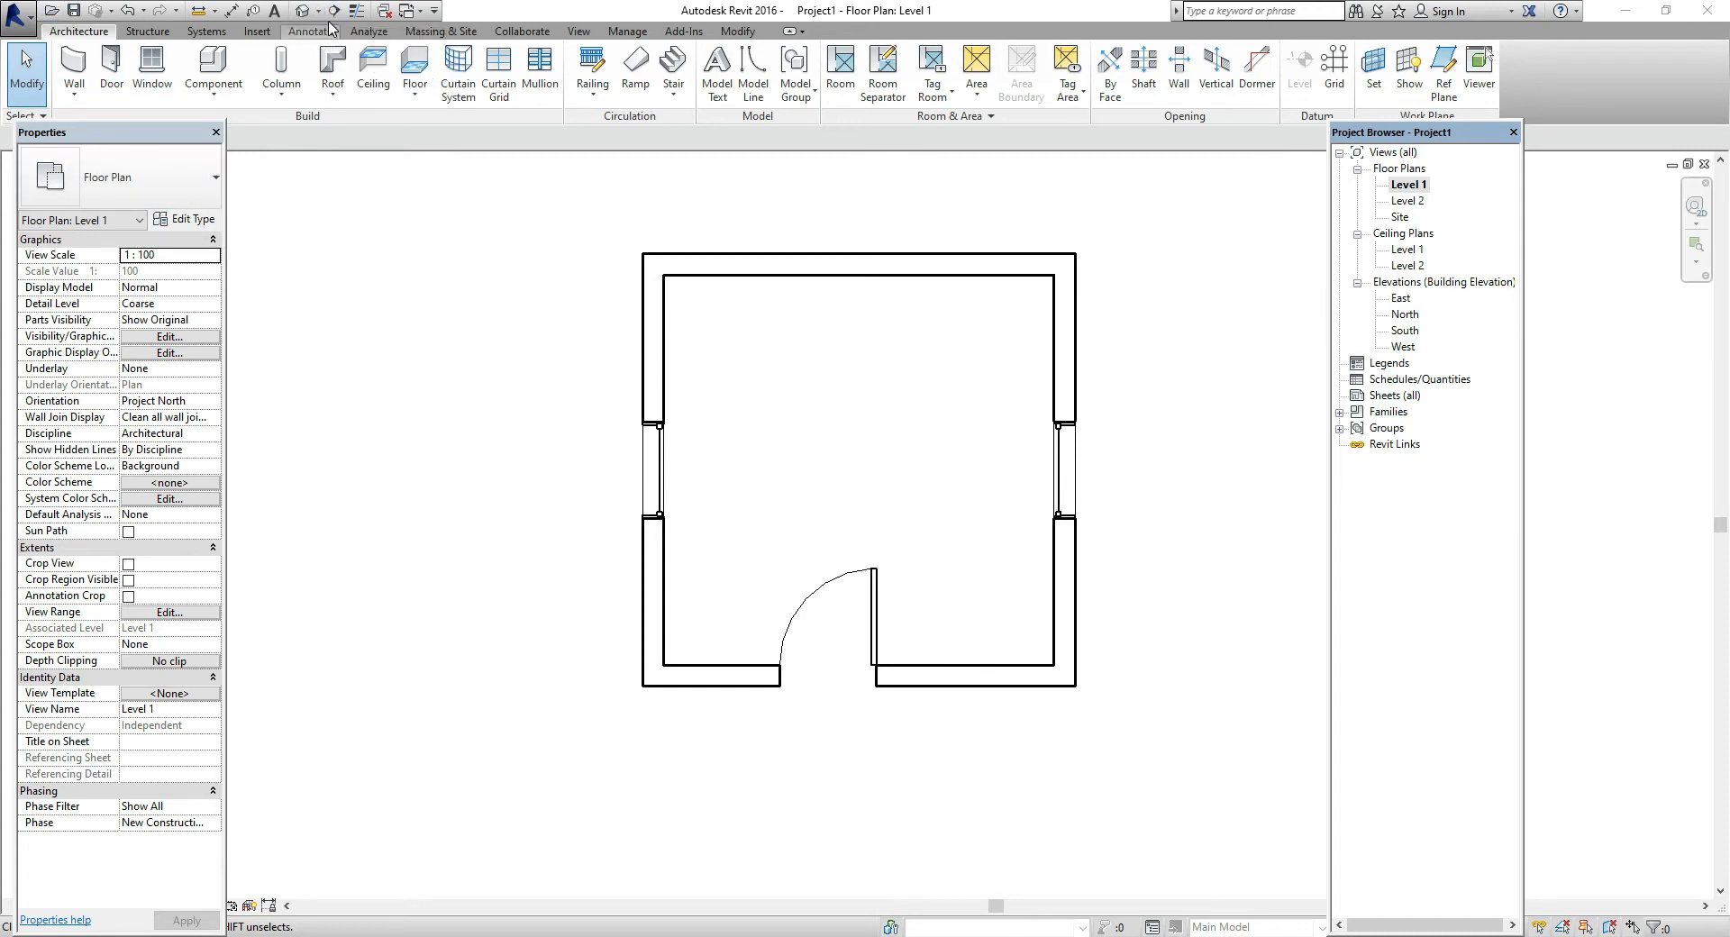
- Draw a horizontal building section across the Level 1 plan, between the windows and the door opening, extending past both side walls
left_click(231, 10)
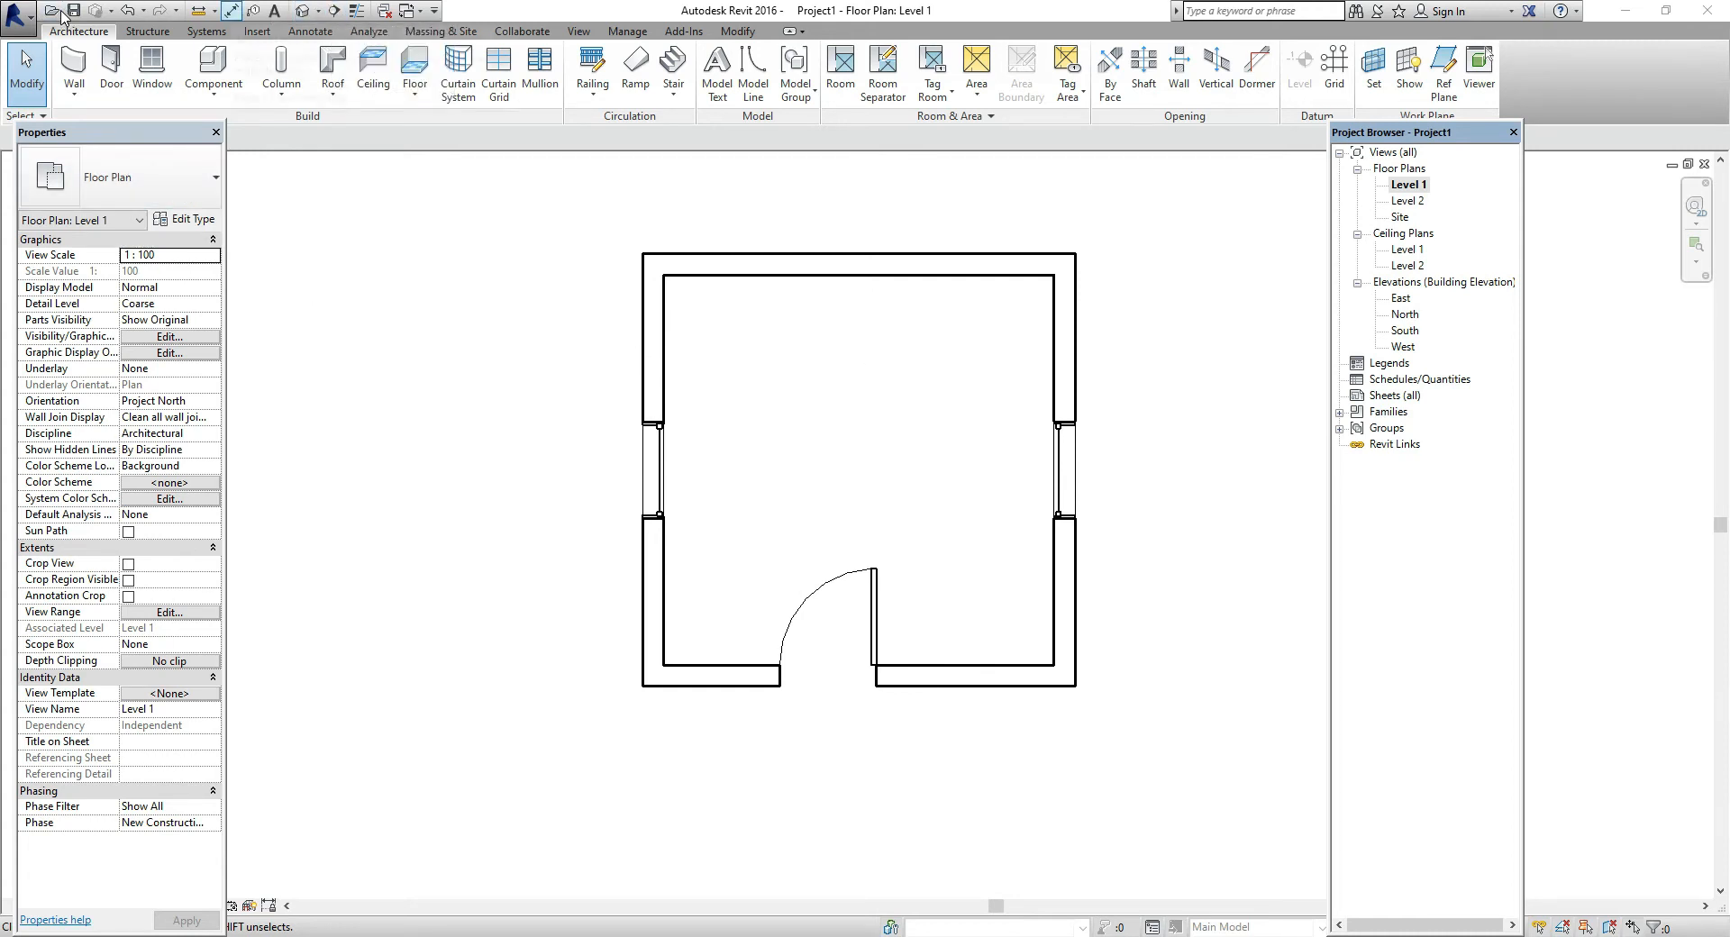
left_click(333, 11)
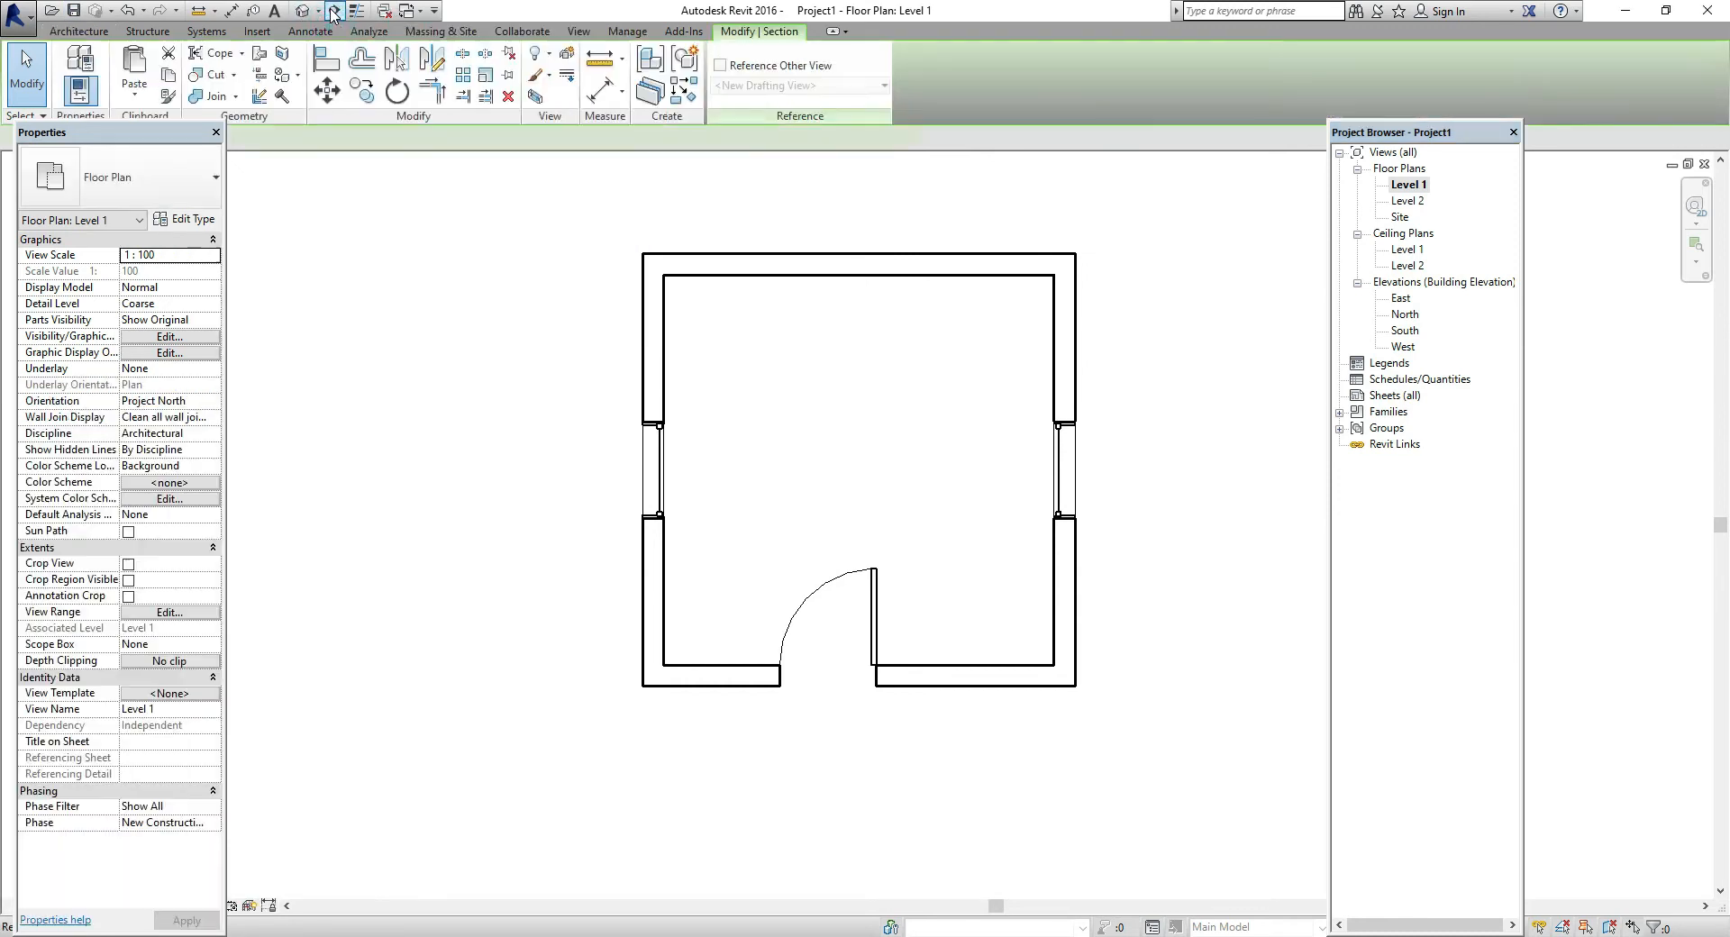
scroll(347, 476, "down", 3)
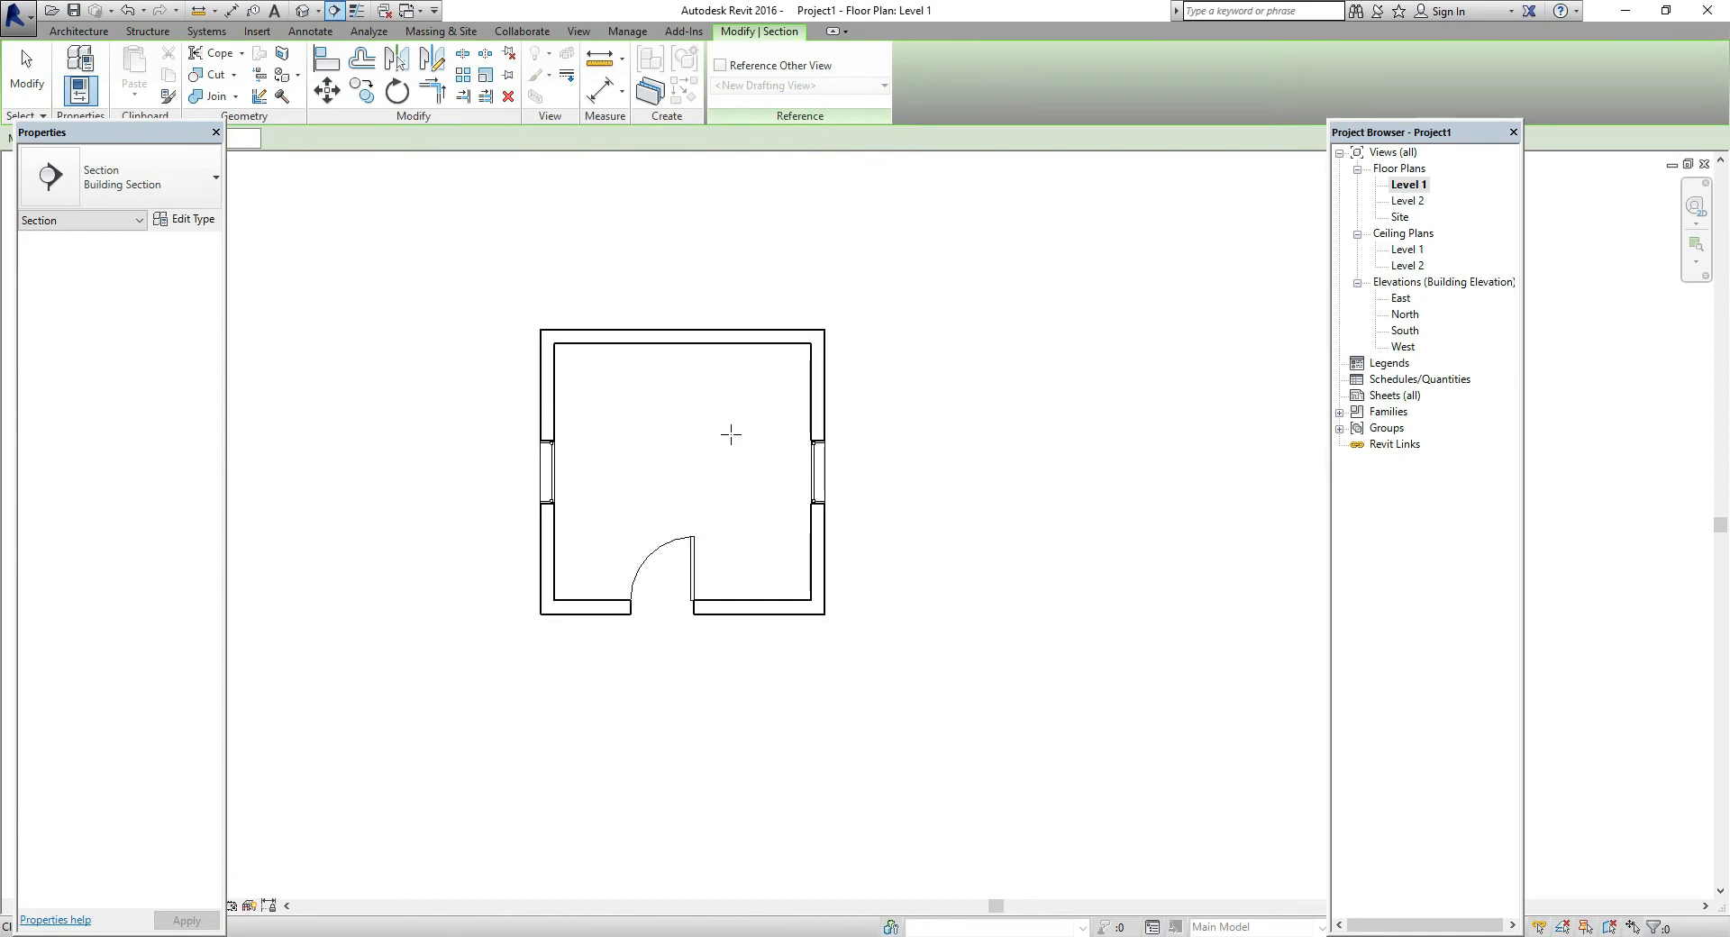
scroll(733, 432, "up", 2)
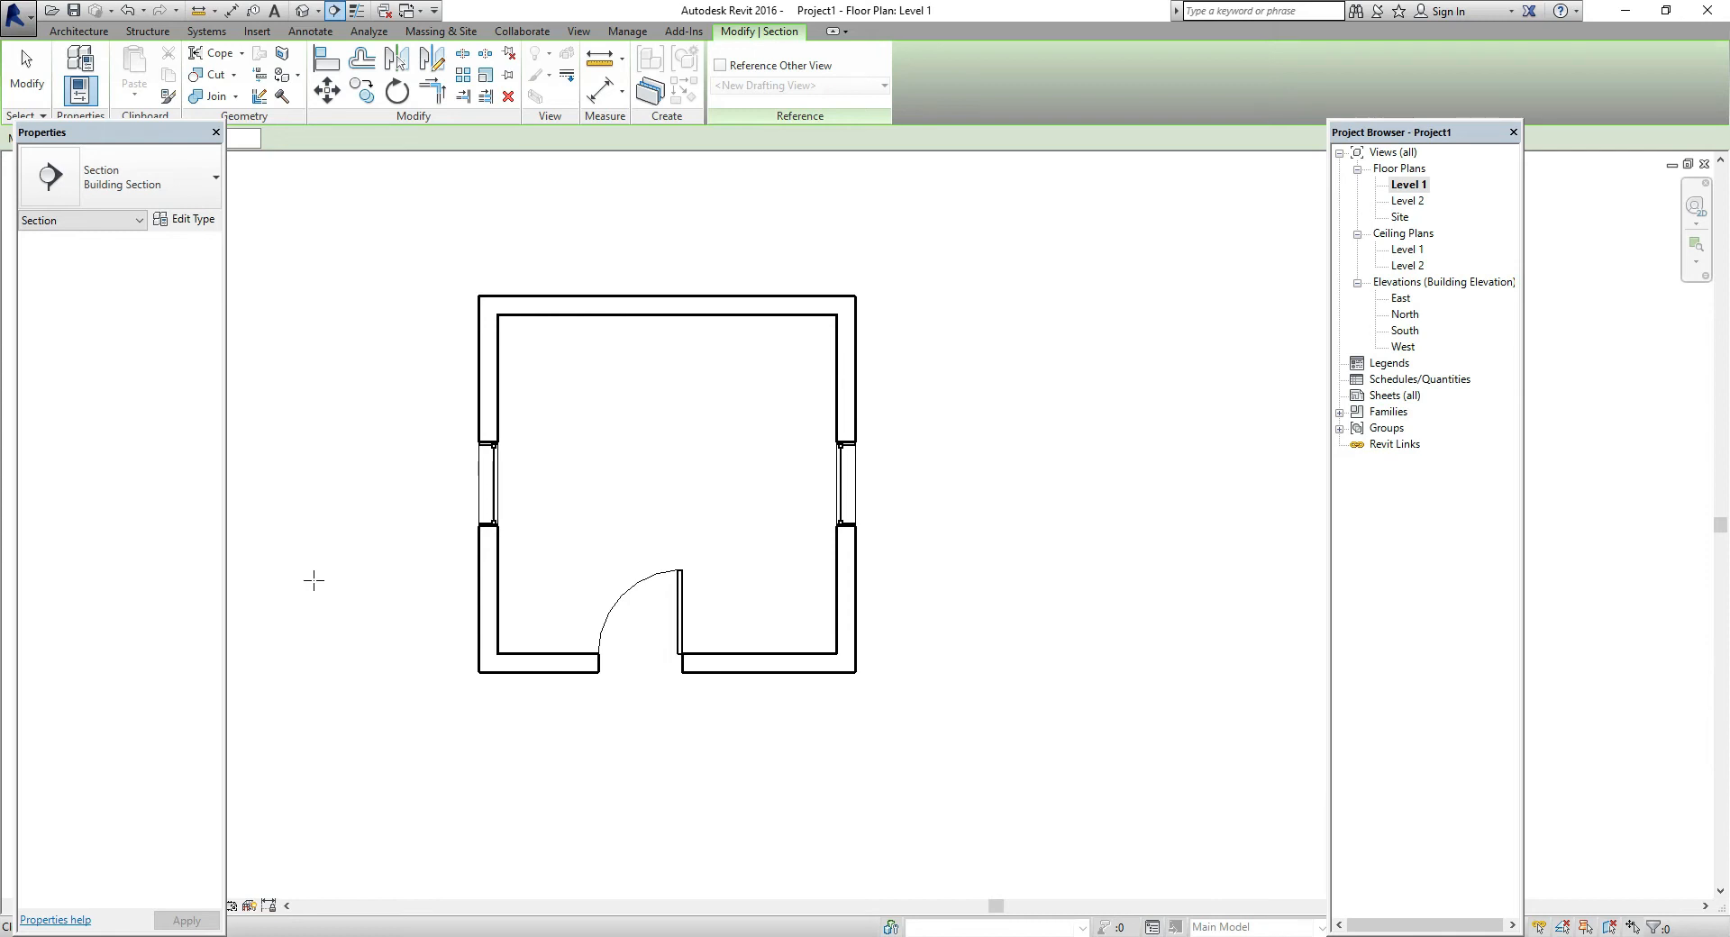
left_click(411, 560)
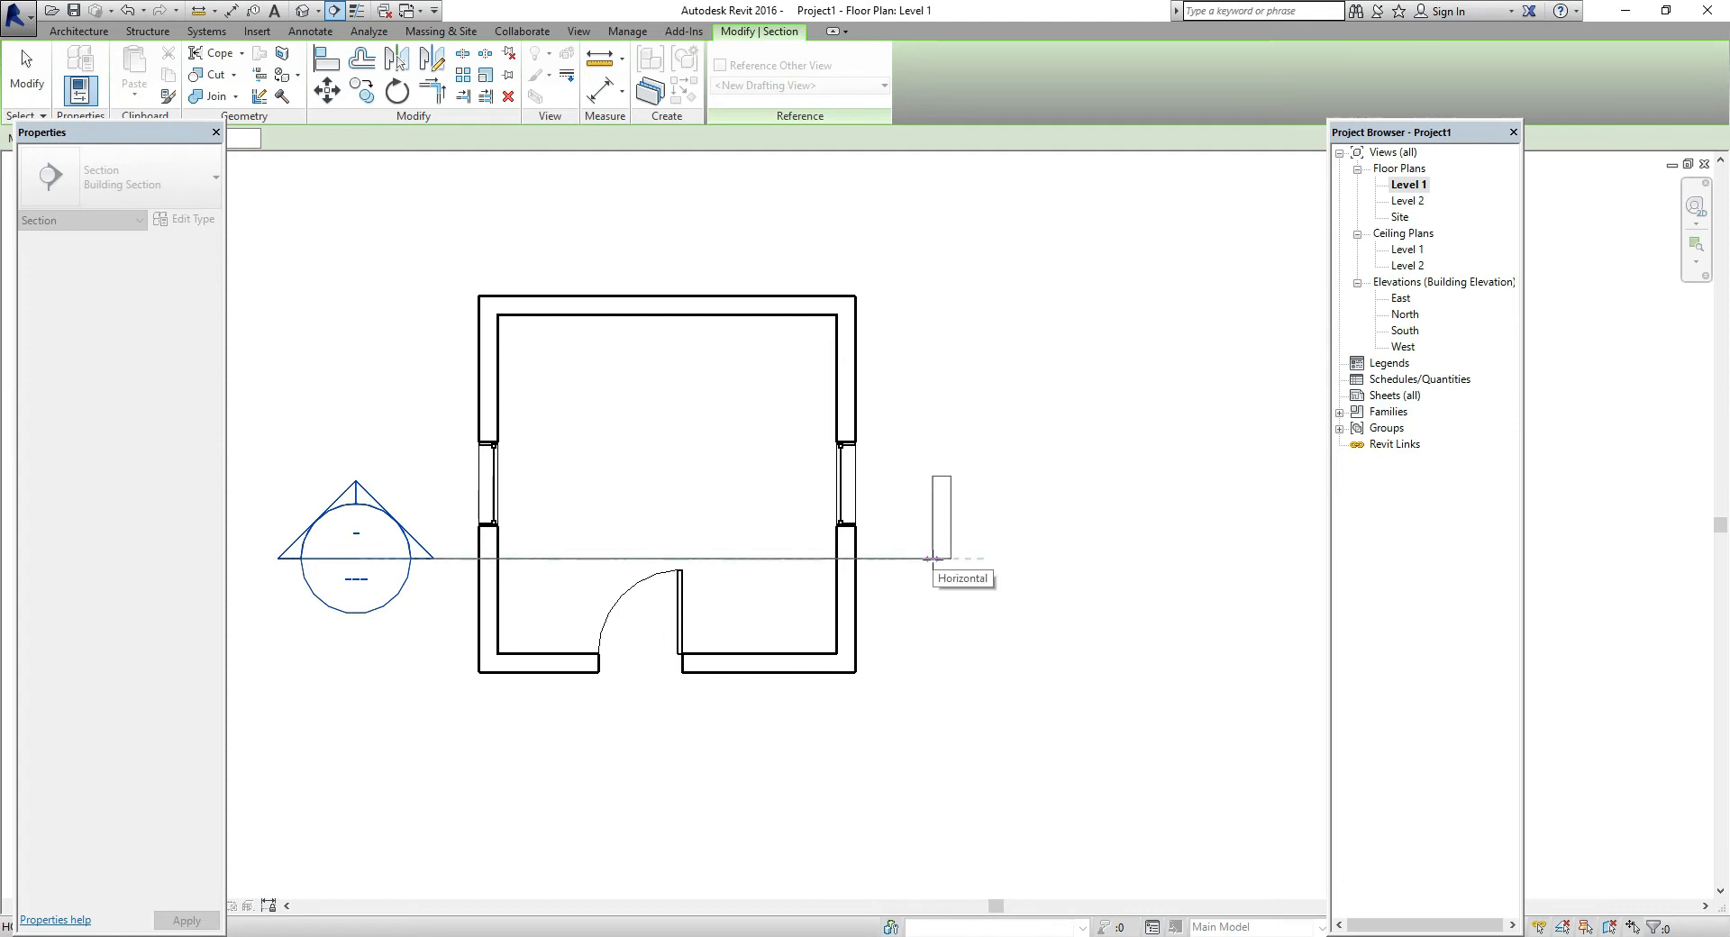
left_click(933, 559)
key("Escape")
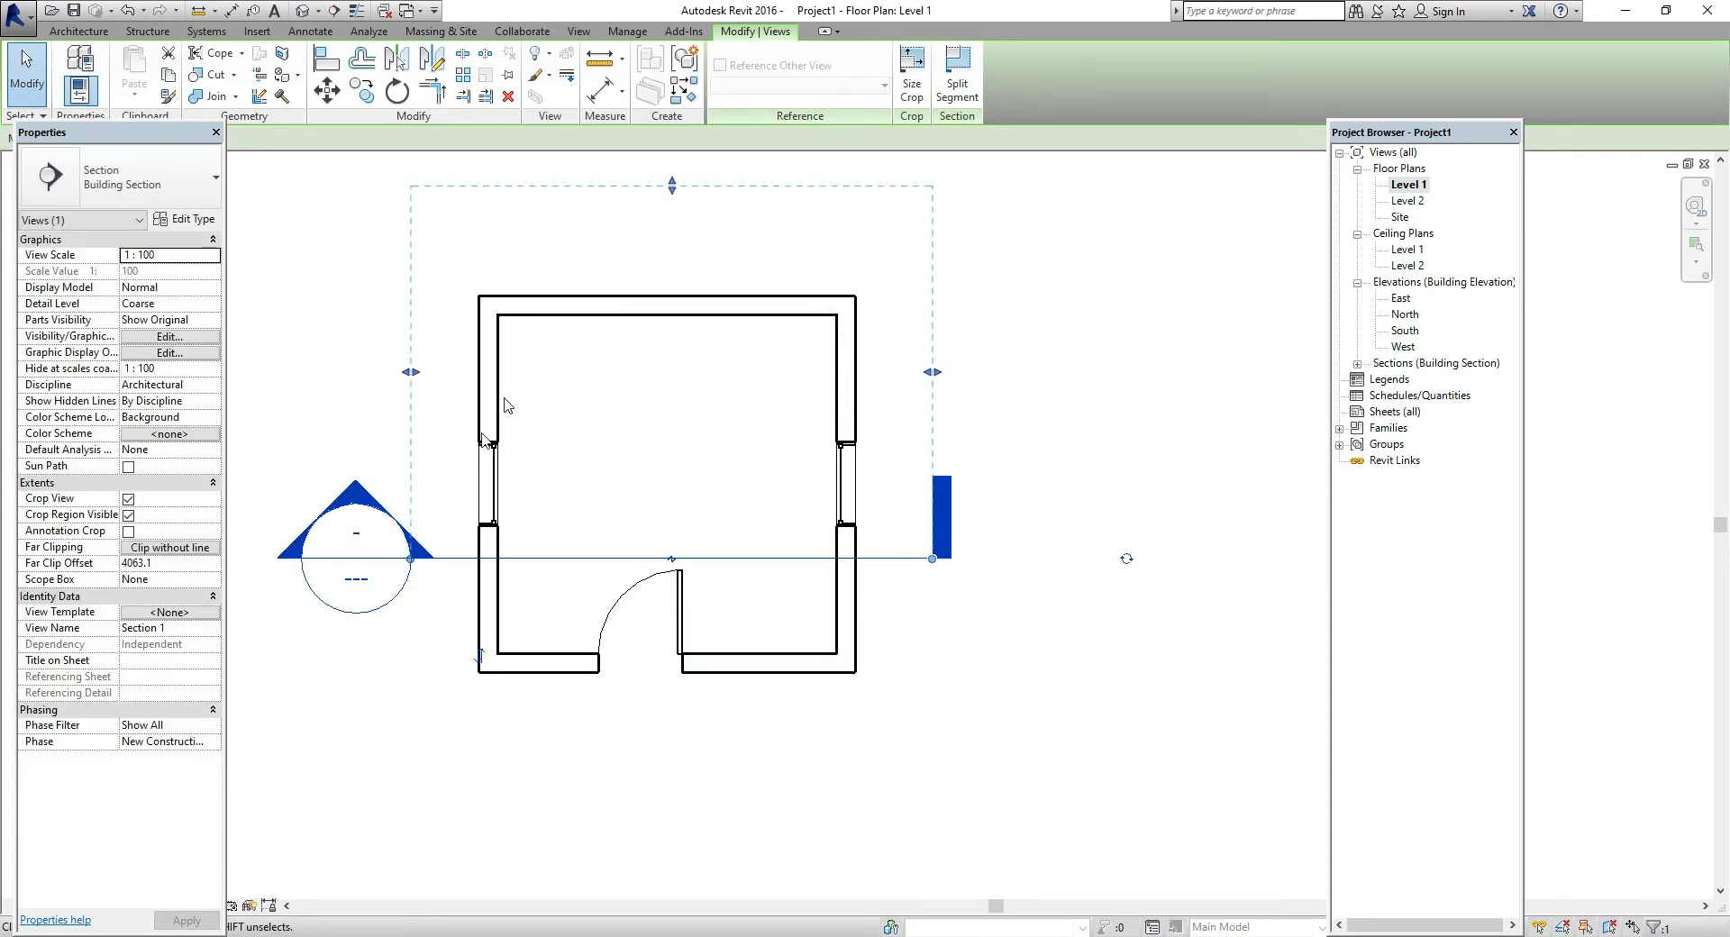
- Extend the section's far clip to an offset of about 4492 and widen its view range past the section head
scroll(386, 666, "down", 1)
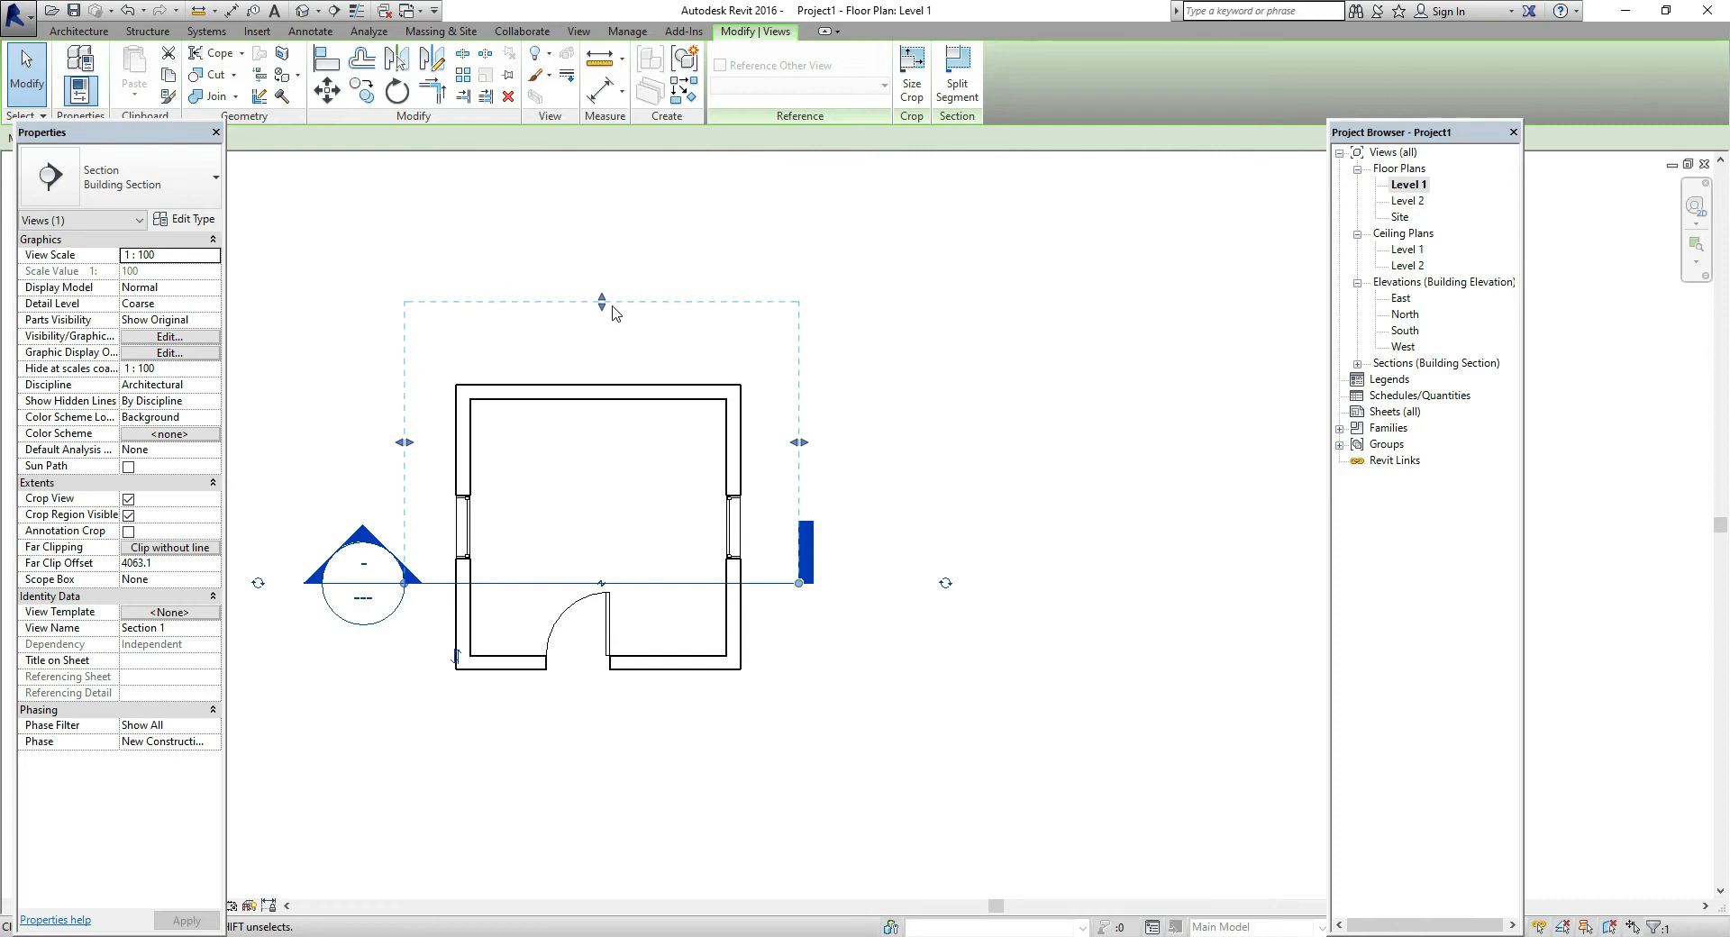
mouse_move(602, 303)
left_mouse_down()
mouse_move(591, 441)
mouse_move(599, 282)
left_mouse_up()
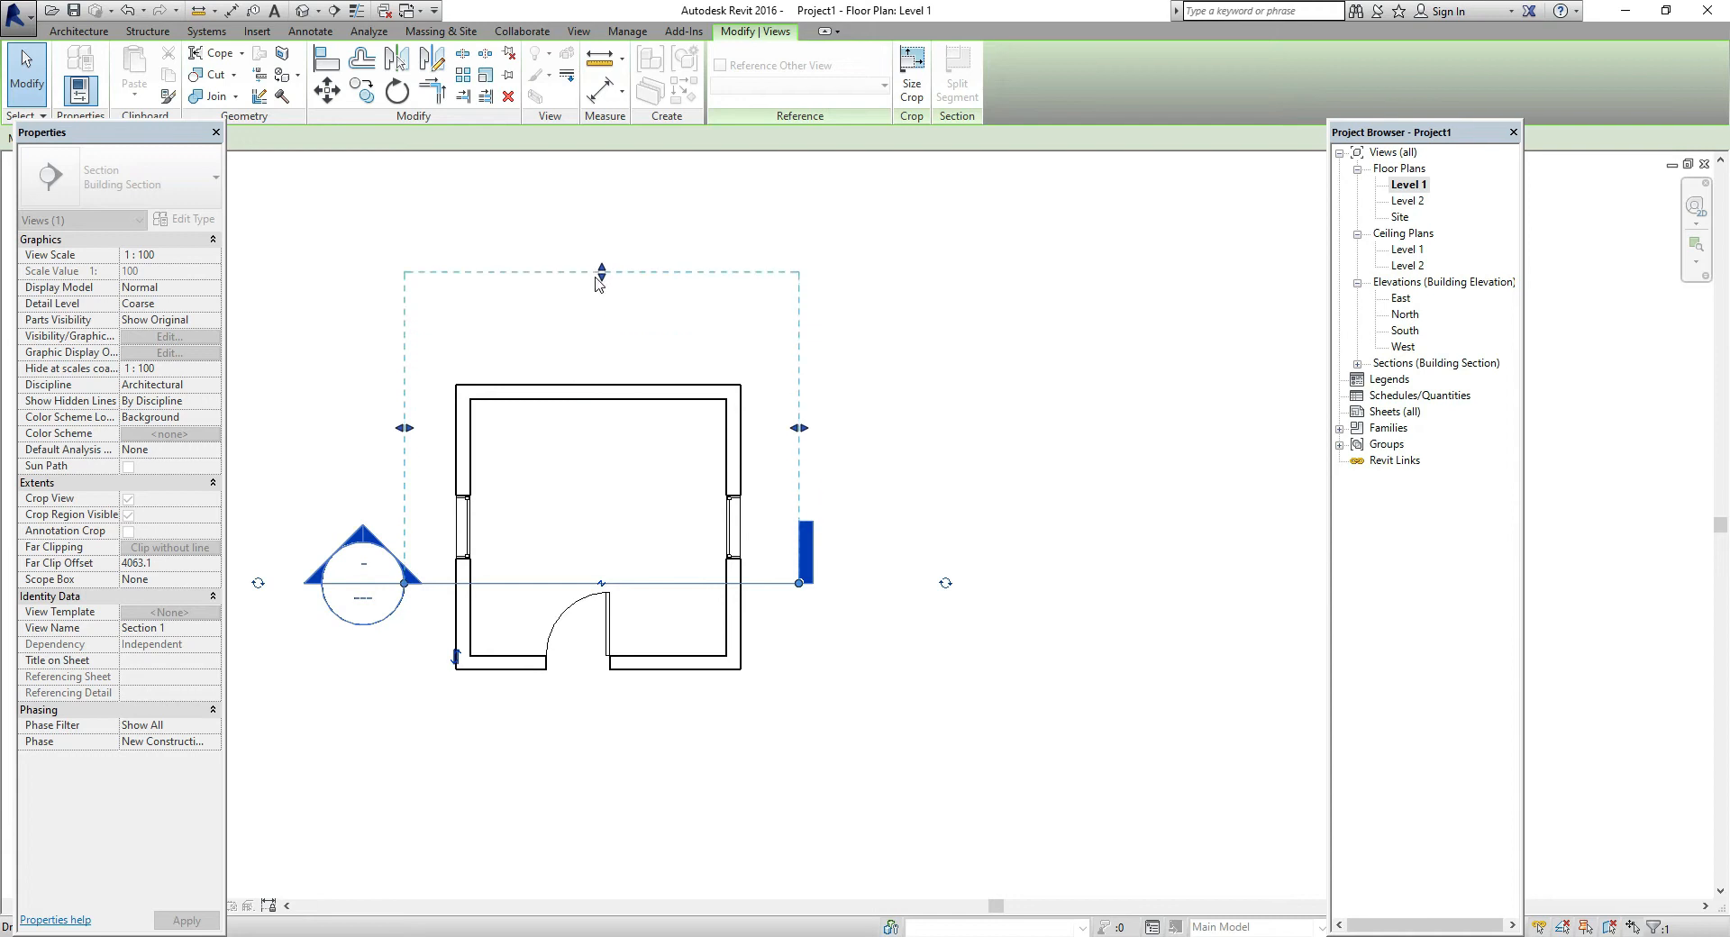
left_click_drag(405, 428, 329, 416)
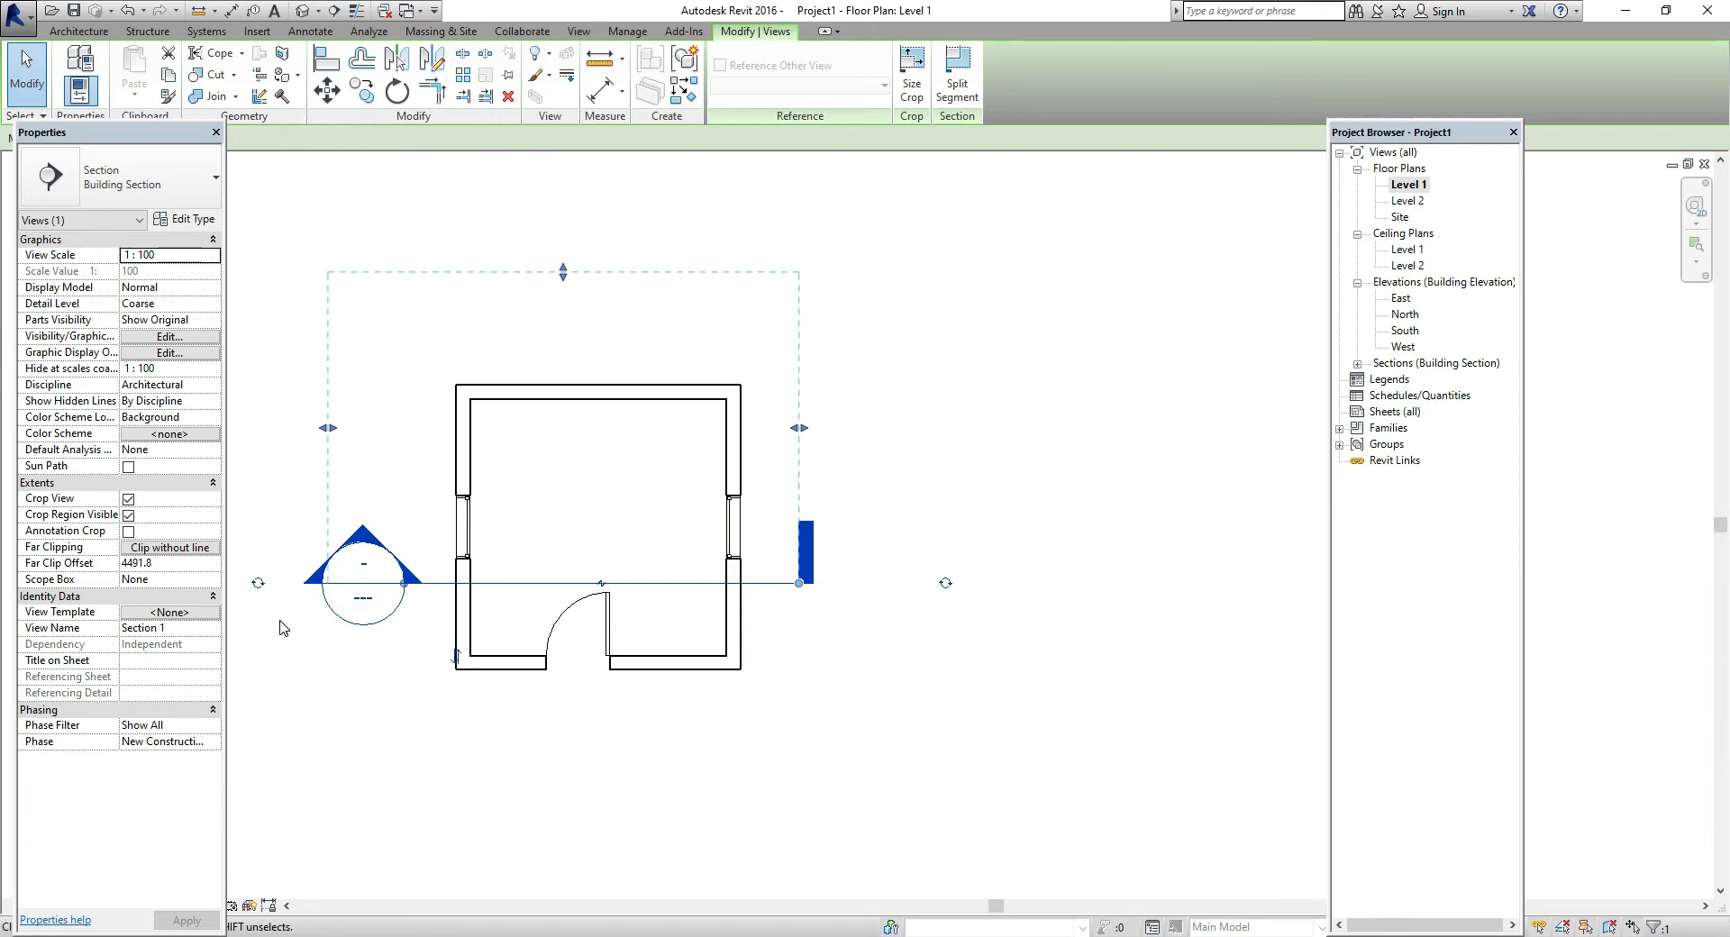
- Open the Section 1 view and enlarge its crop region upward above Level 2 and sideways well beyond the right-hand wall
double_click(1479, 365)
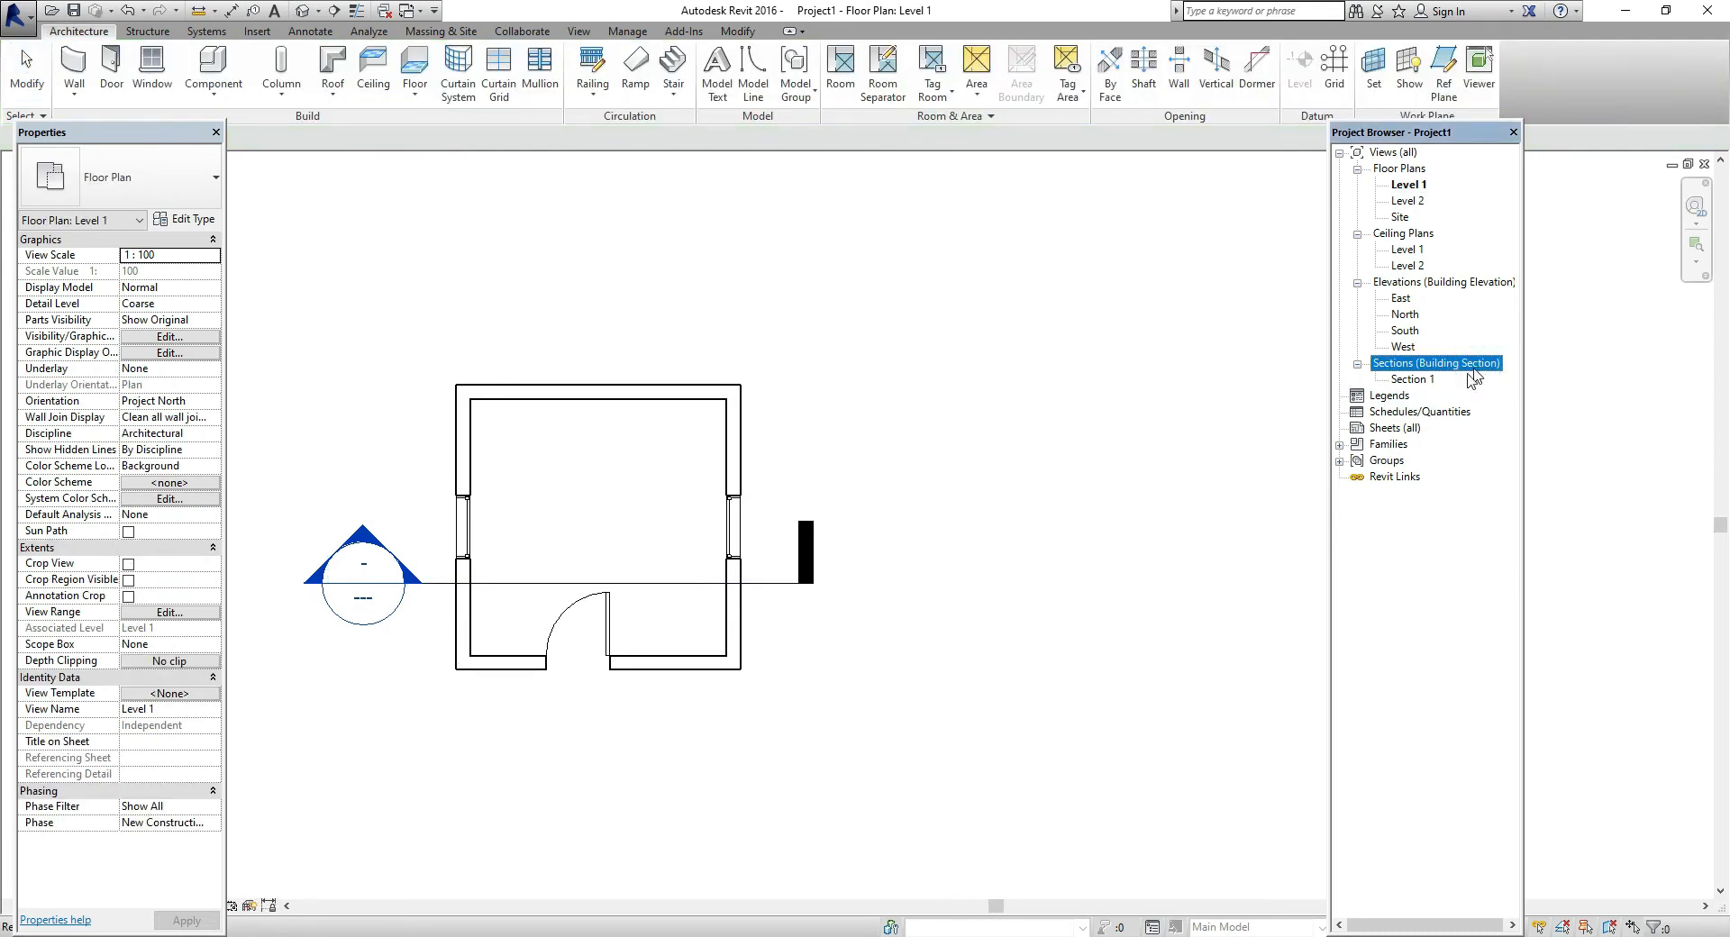
double_click(1428, 382)
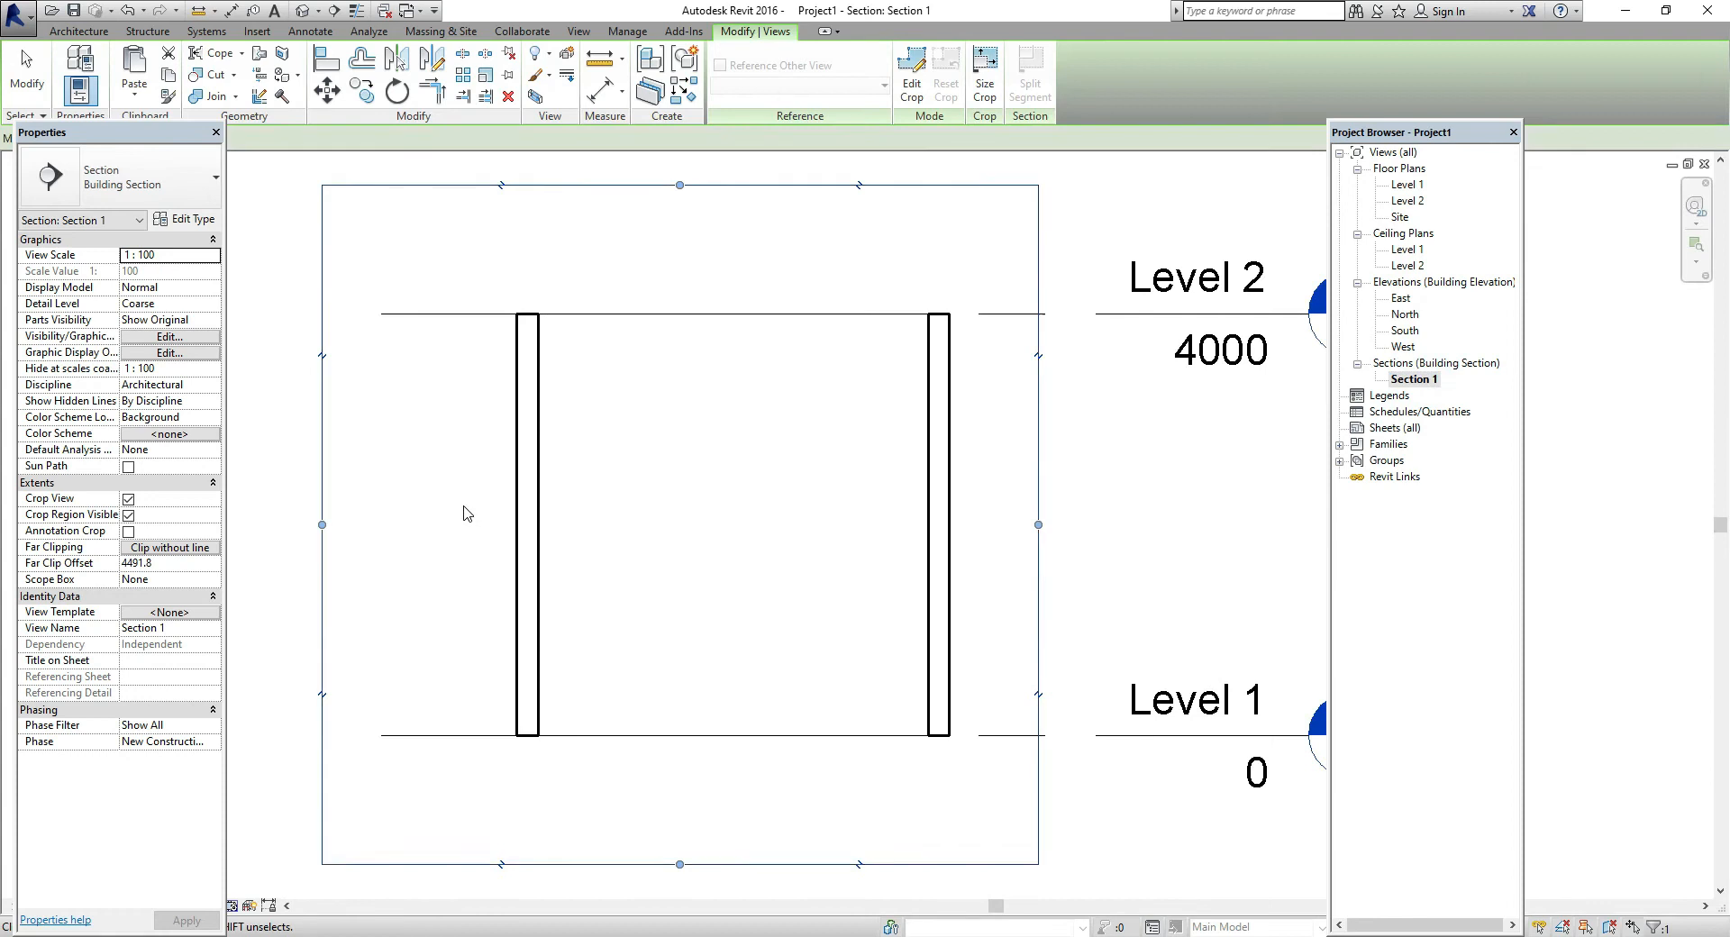
scroll(464, 513, "down", 3)
left_click_drag(537, 399, 545, 288)
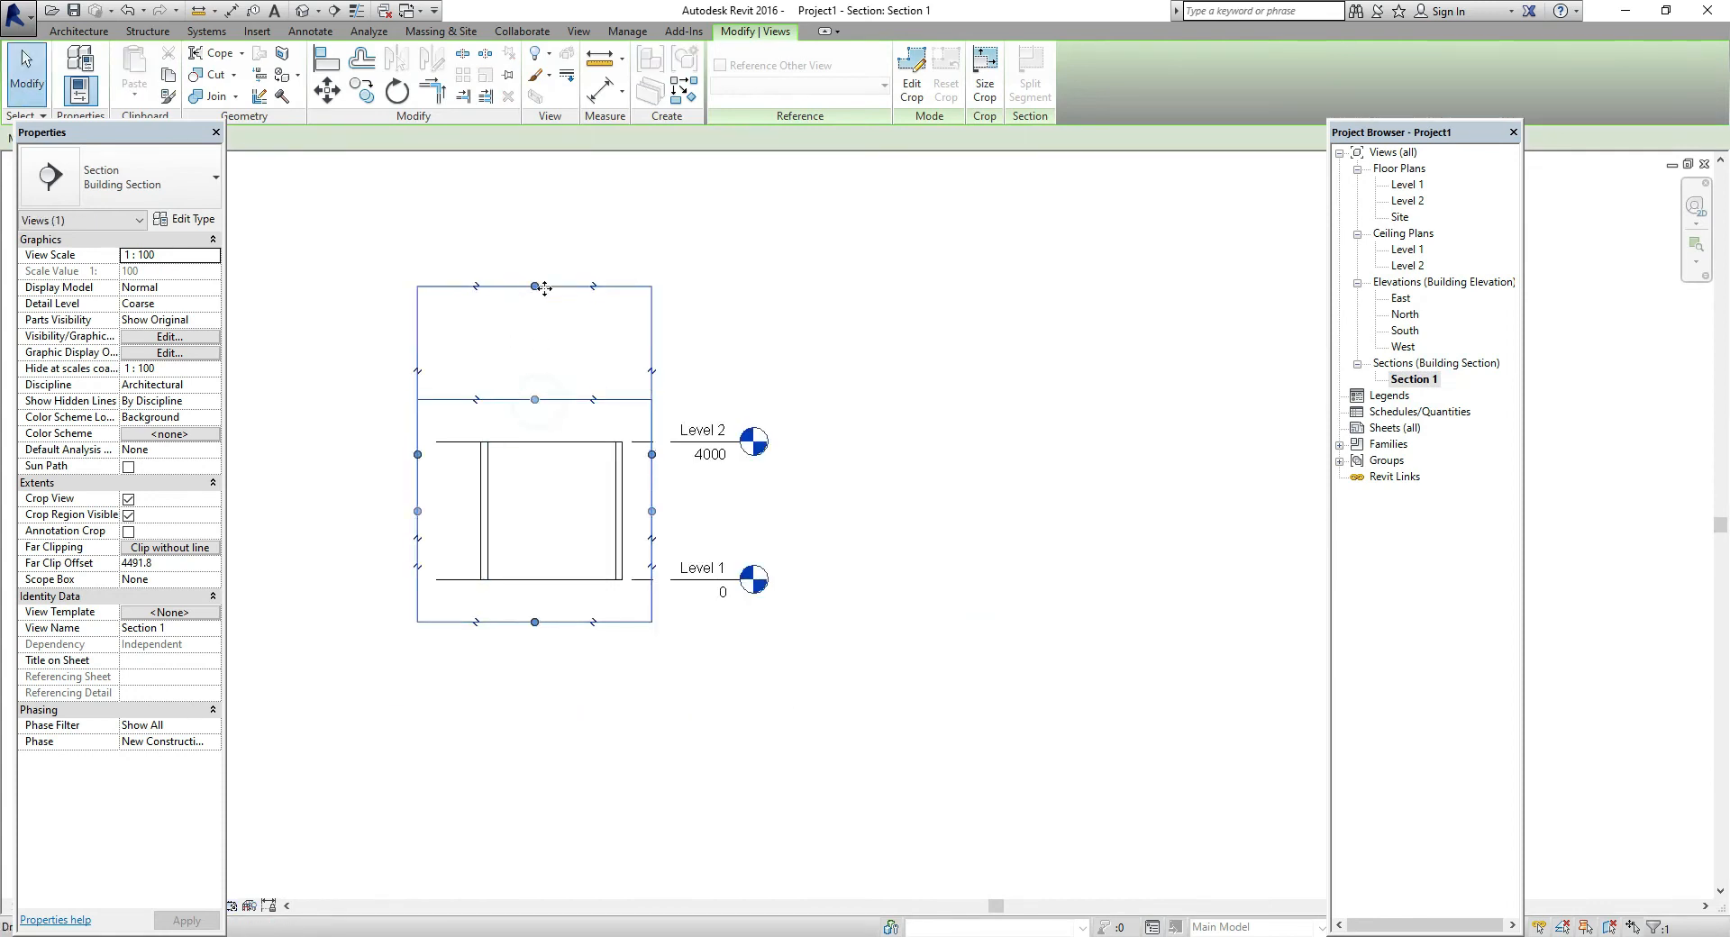
left_click_drag(653, 456, 999, 507)
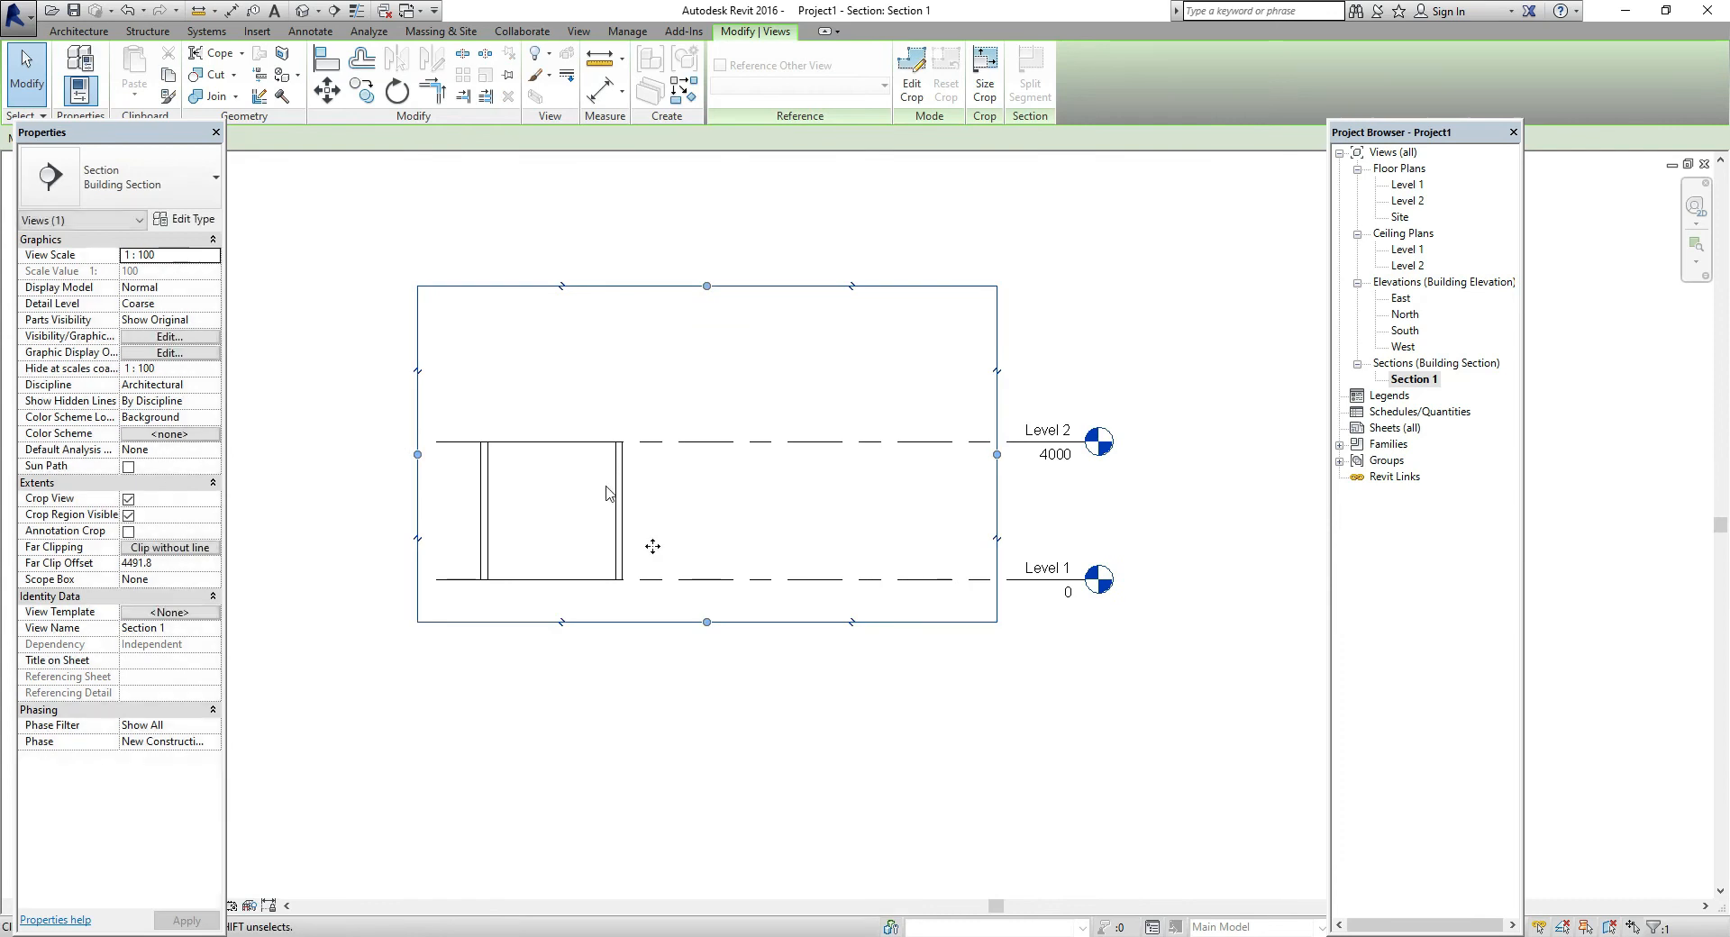
- In the Level 1 floor plan, draw a second horizontal section across the building that cuts through both side windows
double_click(1407, 185)
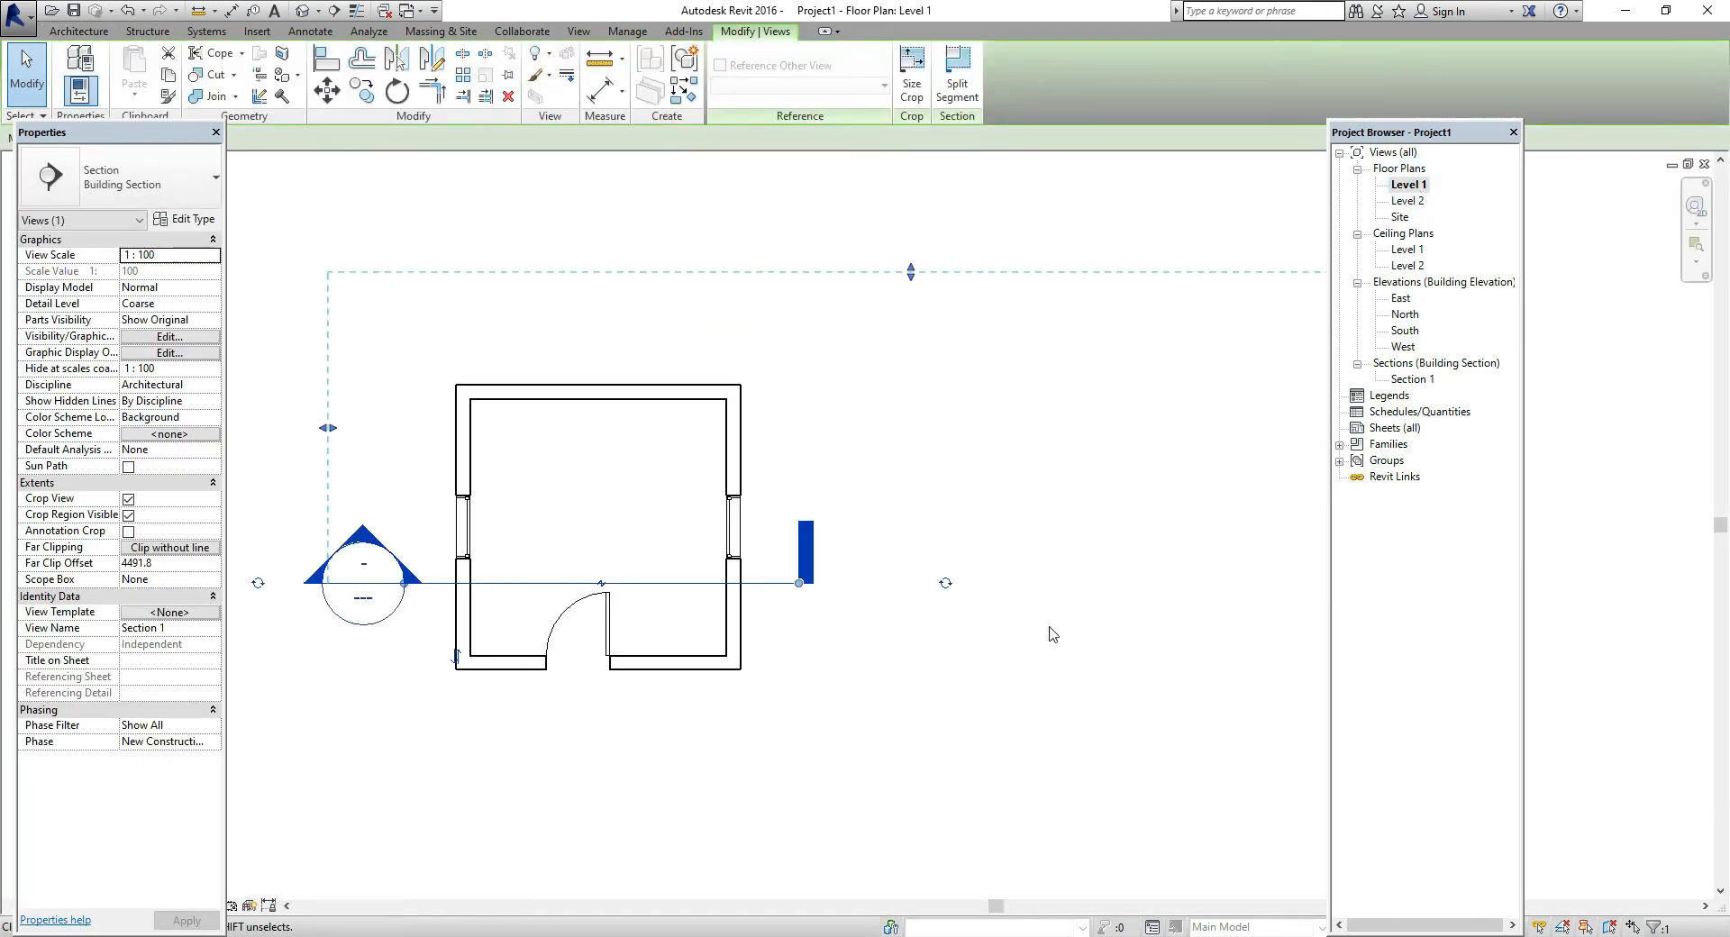
left_click(1047, 798)
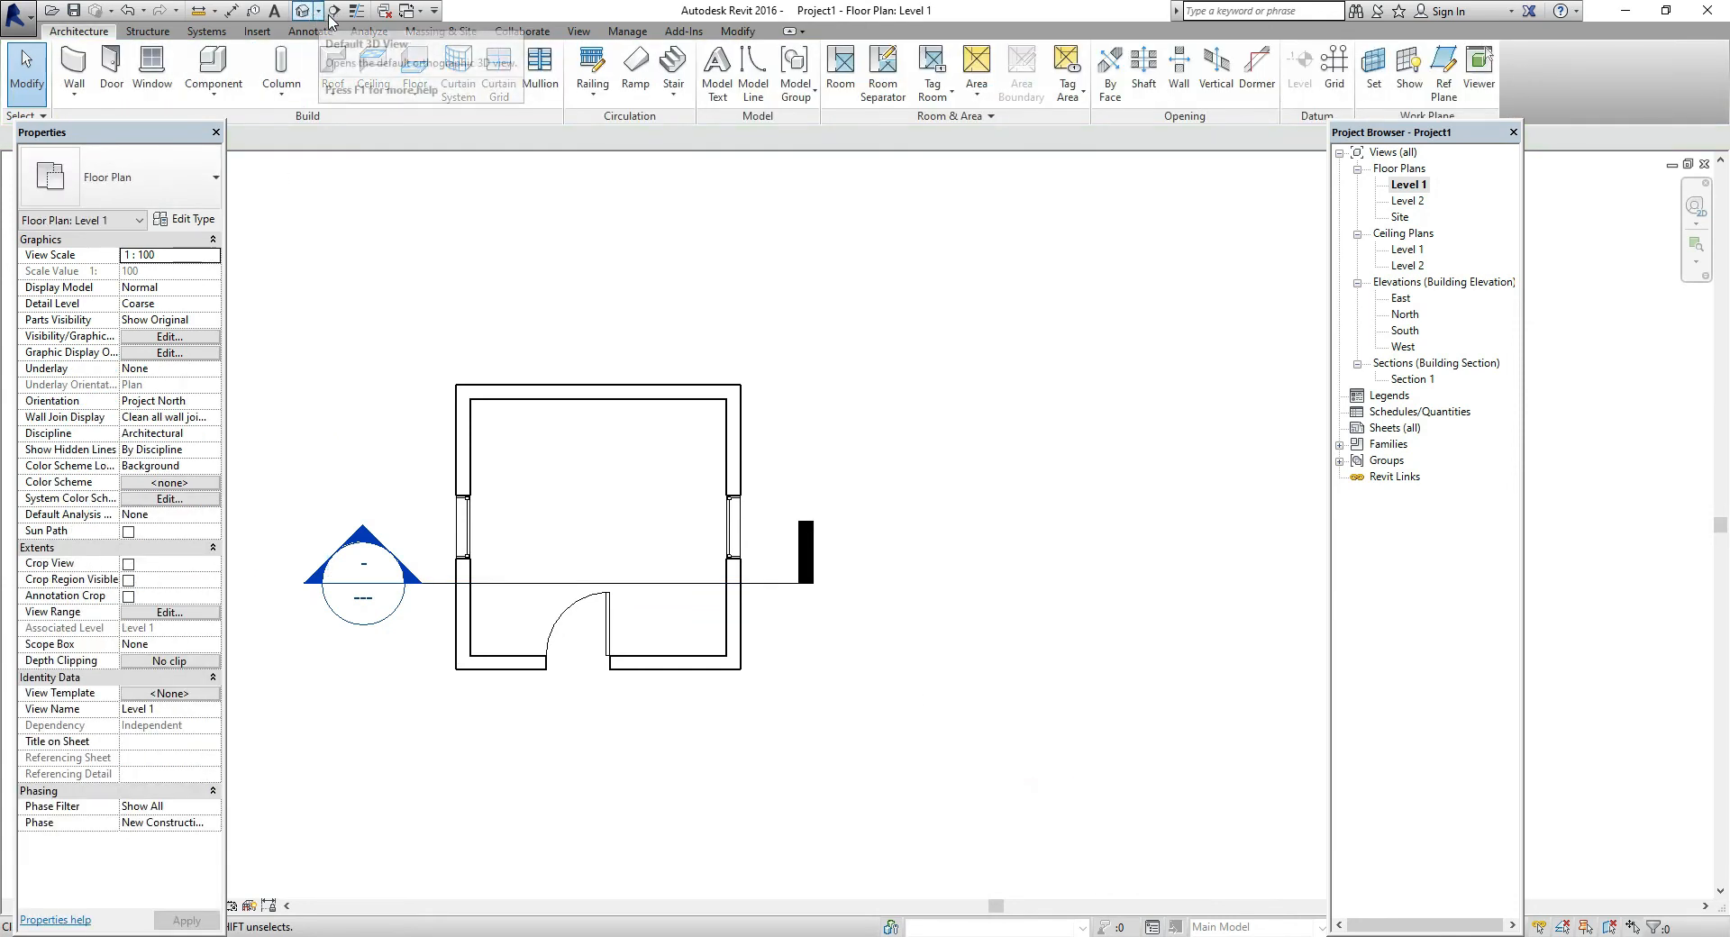
left_click(334, 11)
scroll(392, 443, "up", 1)
scroll(392, 443, "up", 1)
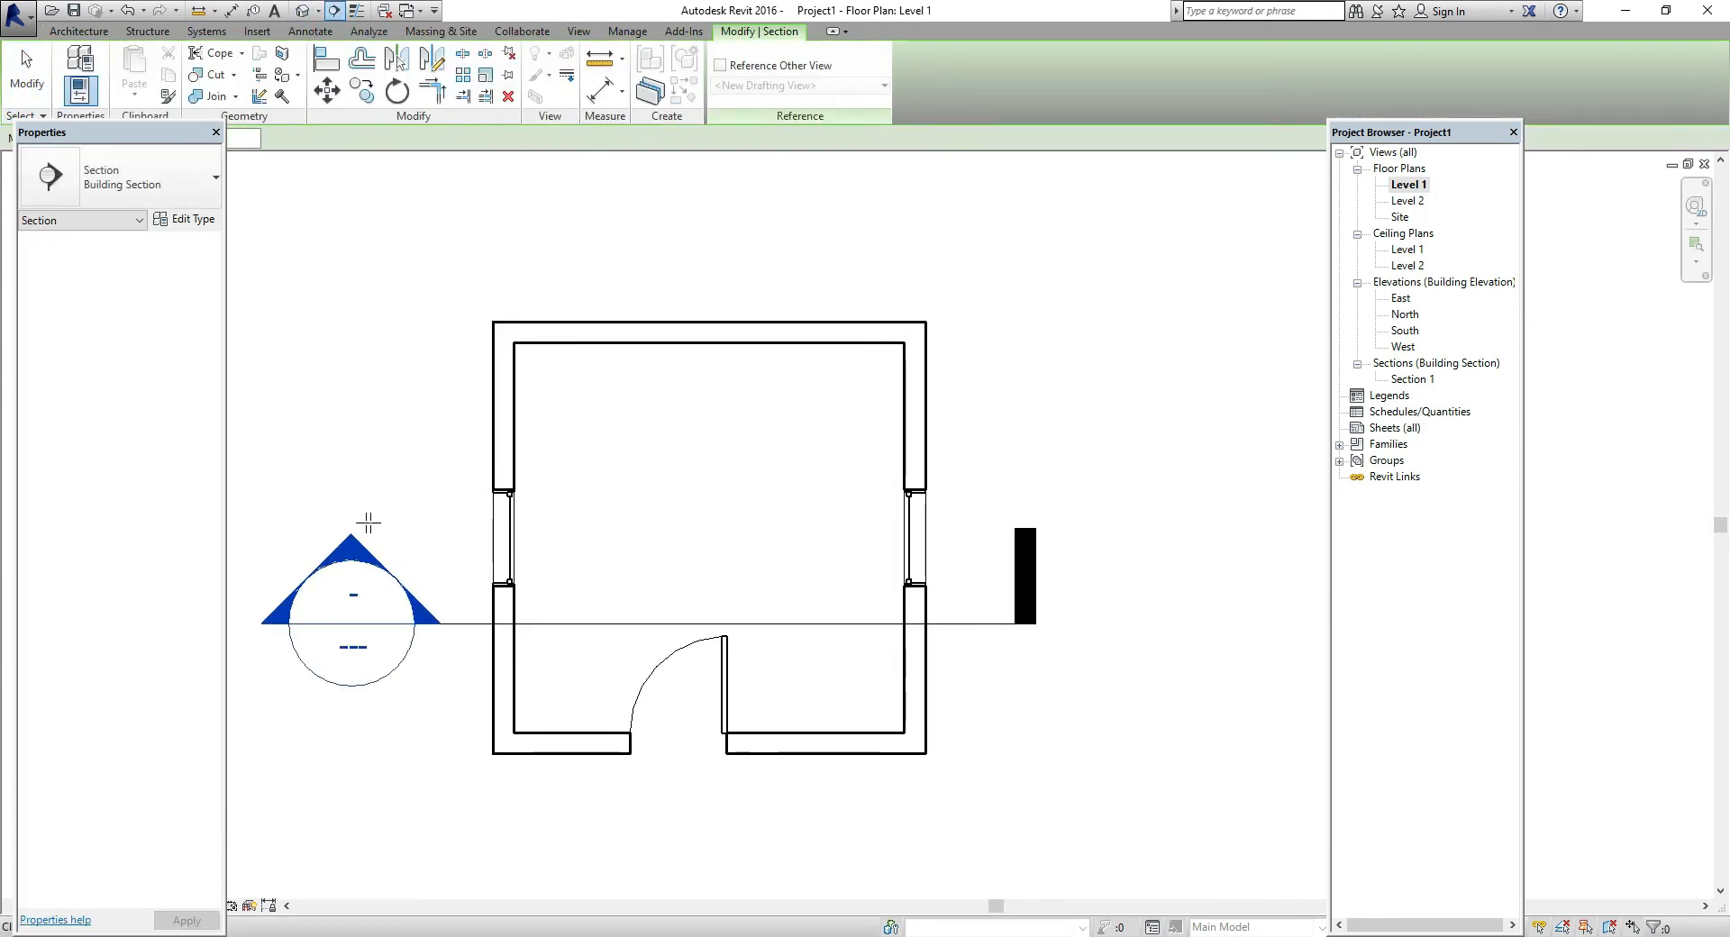
left_click(419, 511)
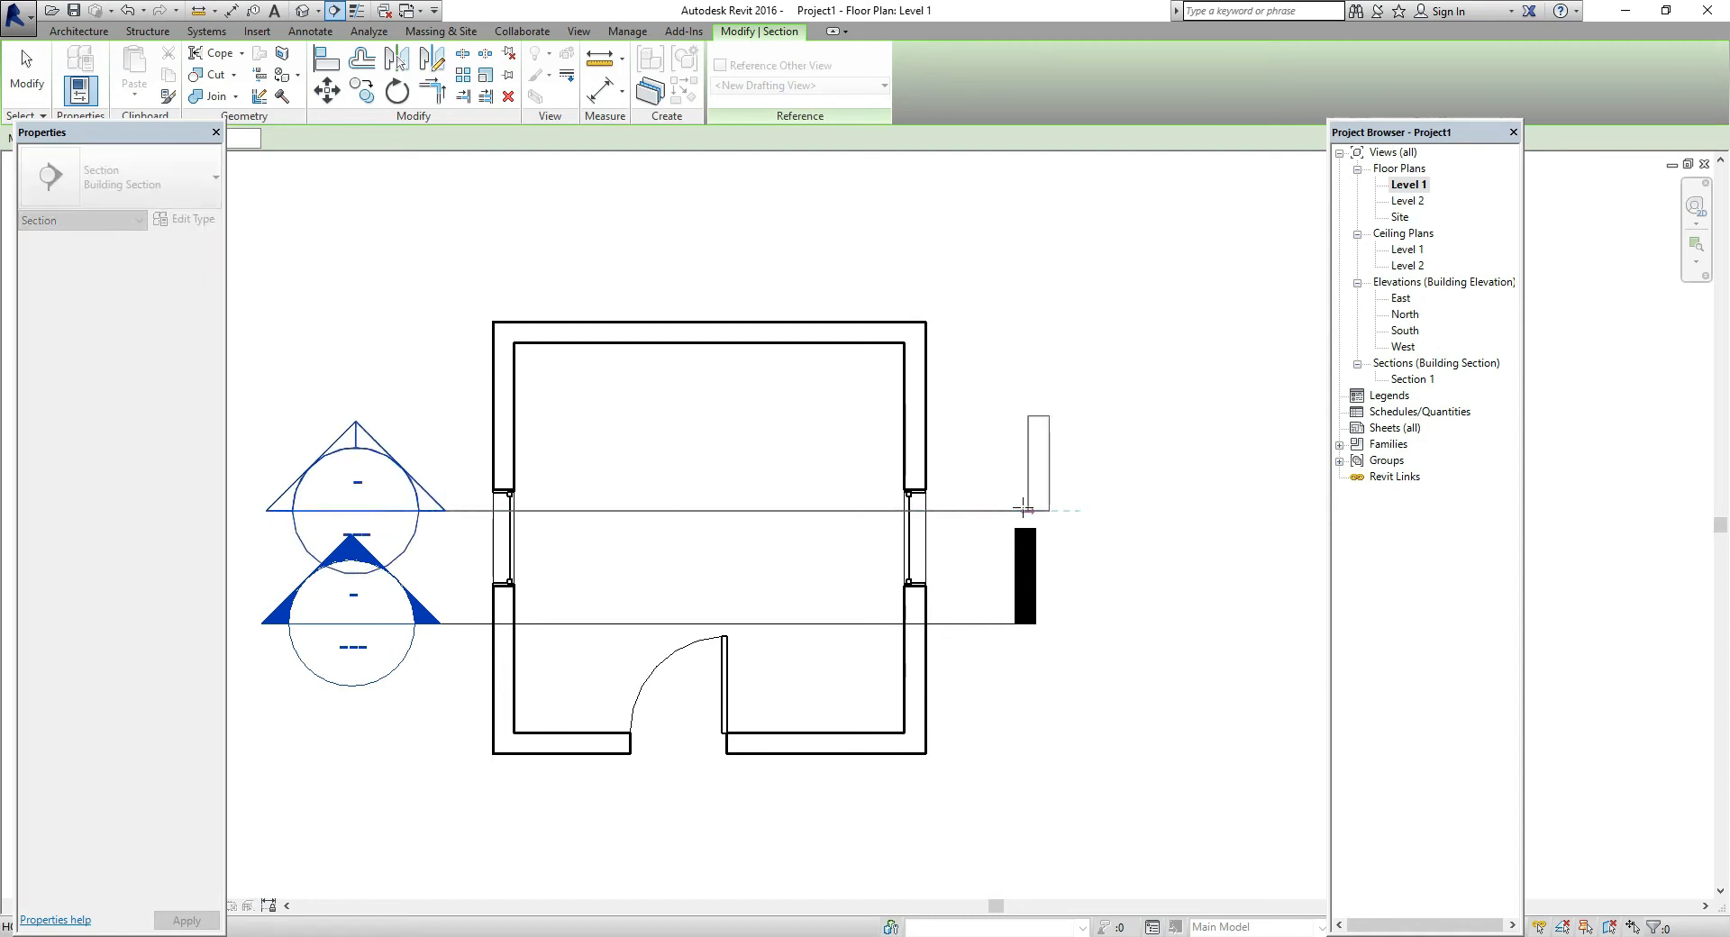
left_click(1022, 511)
key("Escape")
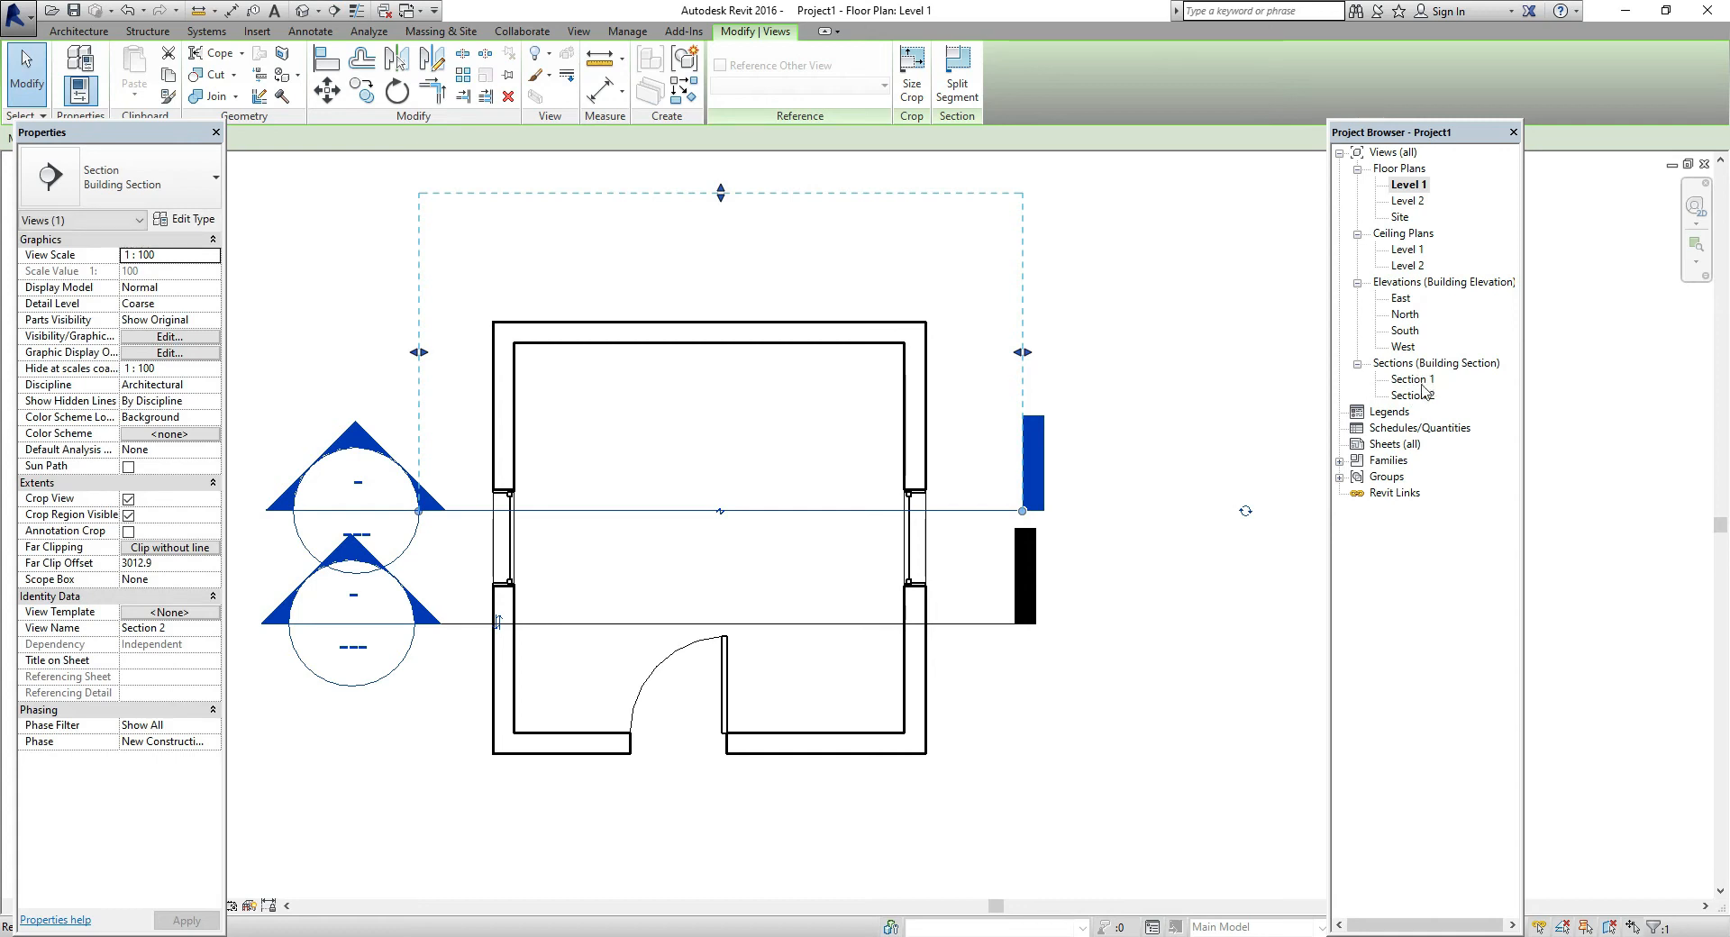
- Open the Section 2 view and examine how the left wall and its window are cut
double_click(1422, 396)
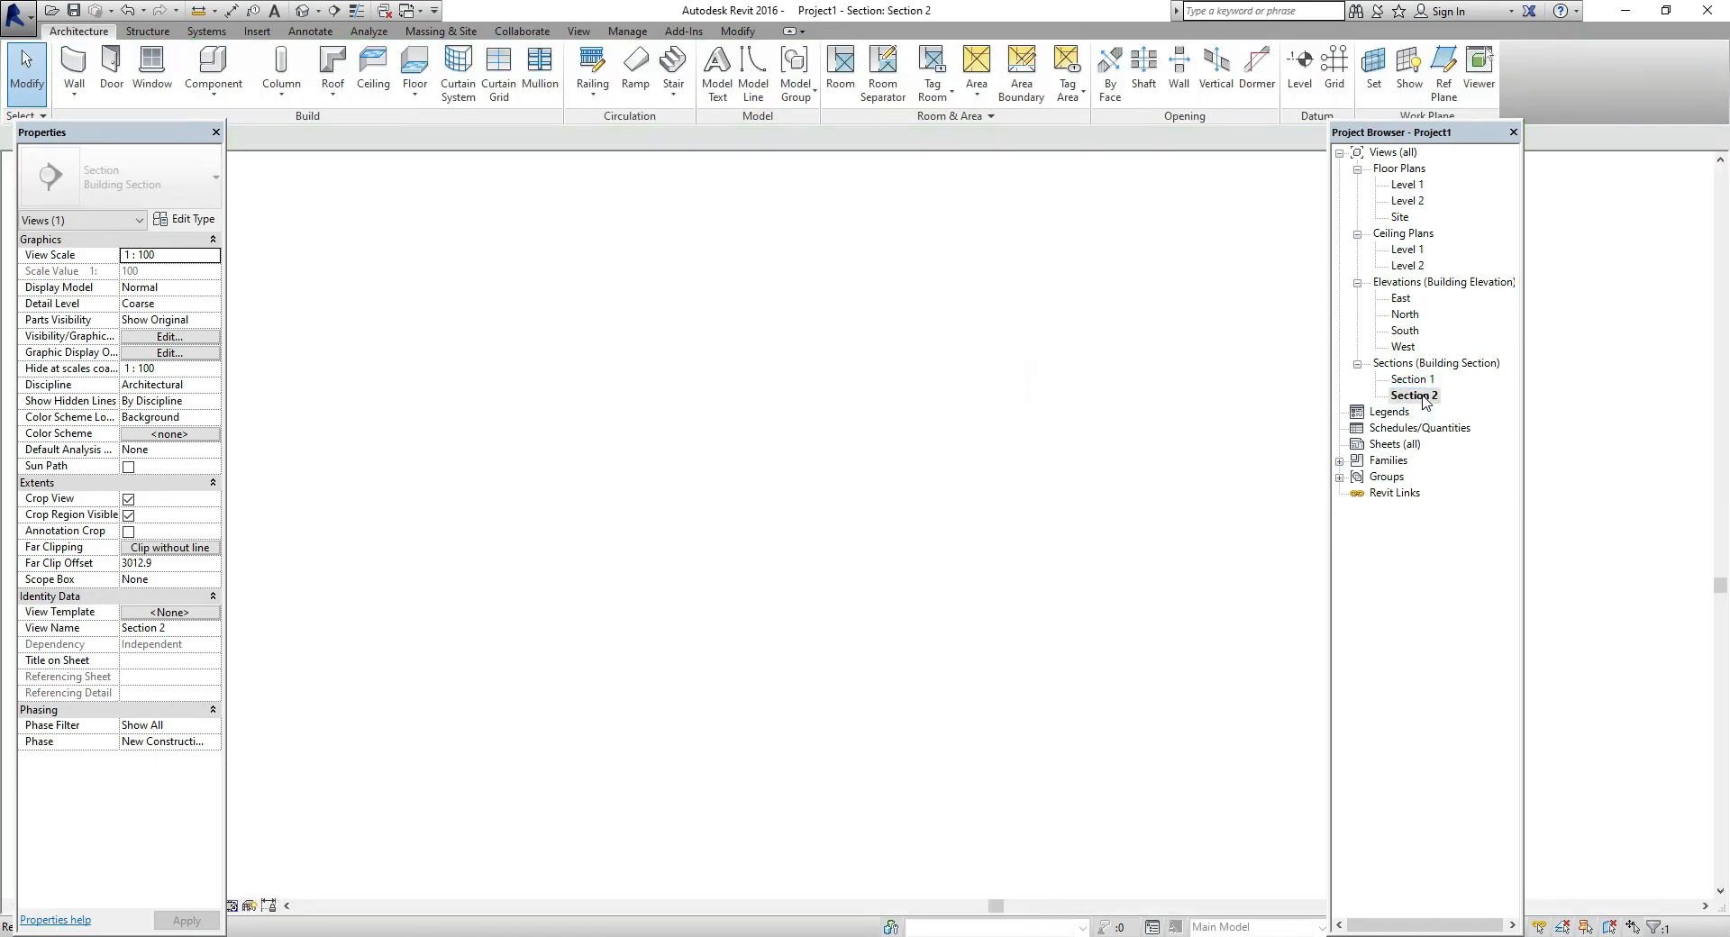
scroll(600, 541, "up", 3)
left_click(577, 346)
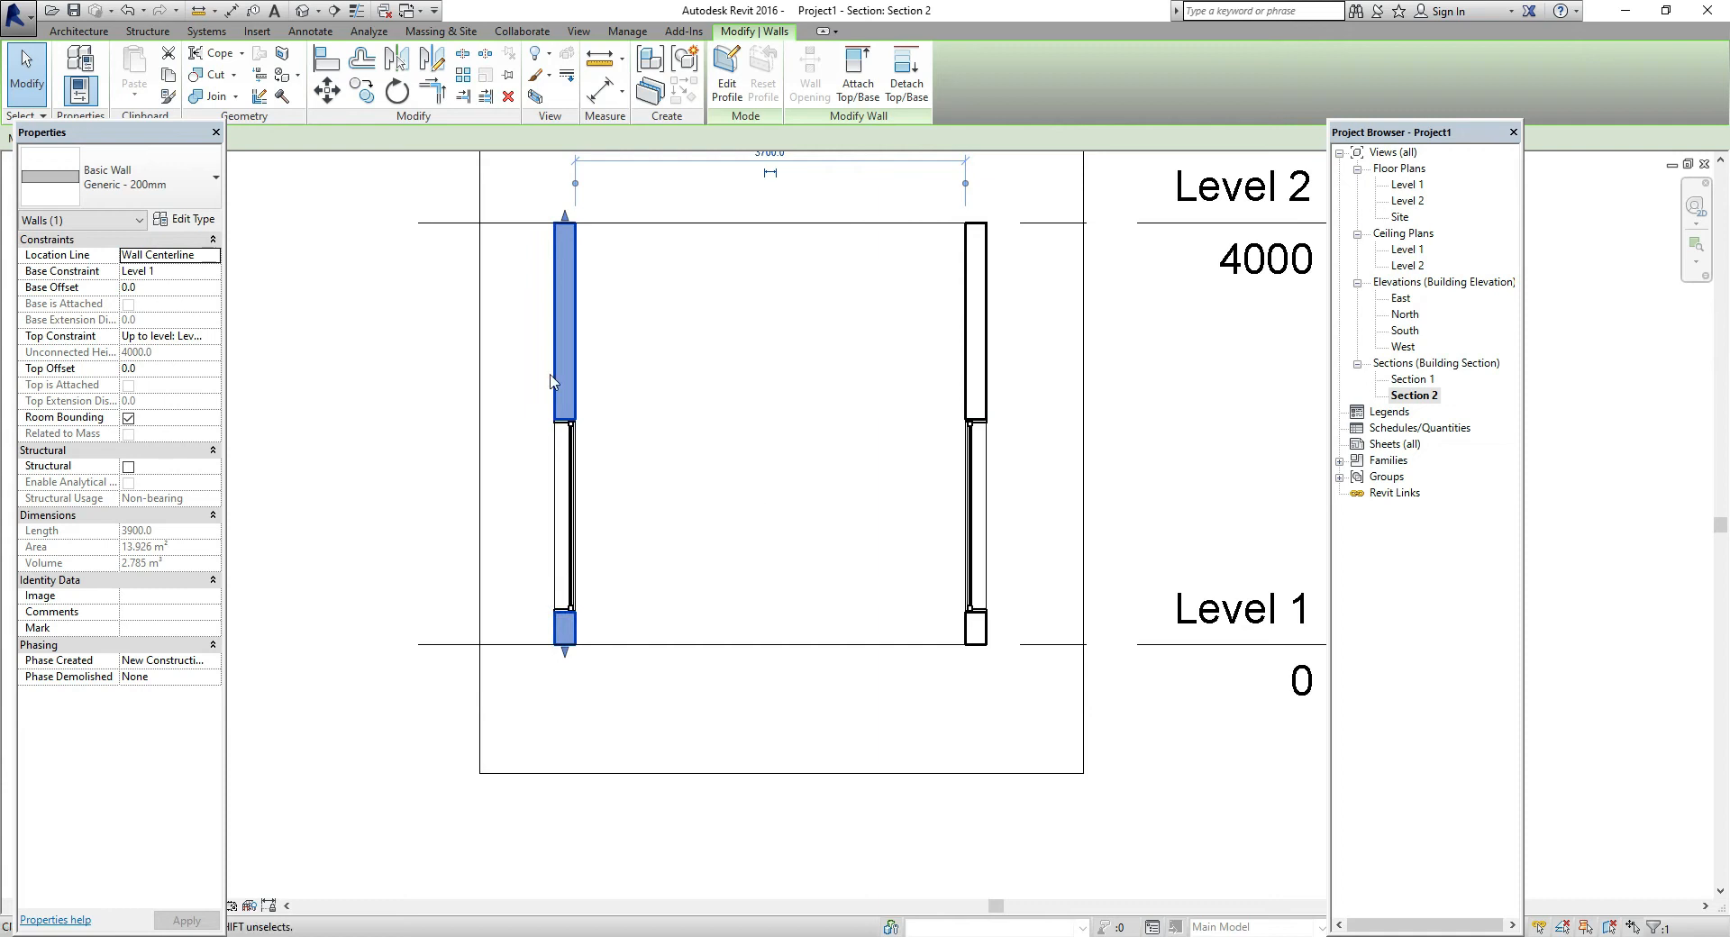
scroll(683, 502, "down", 3)
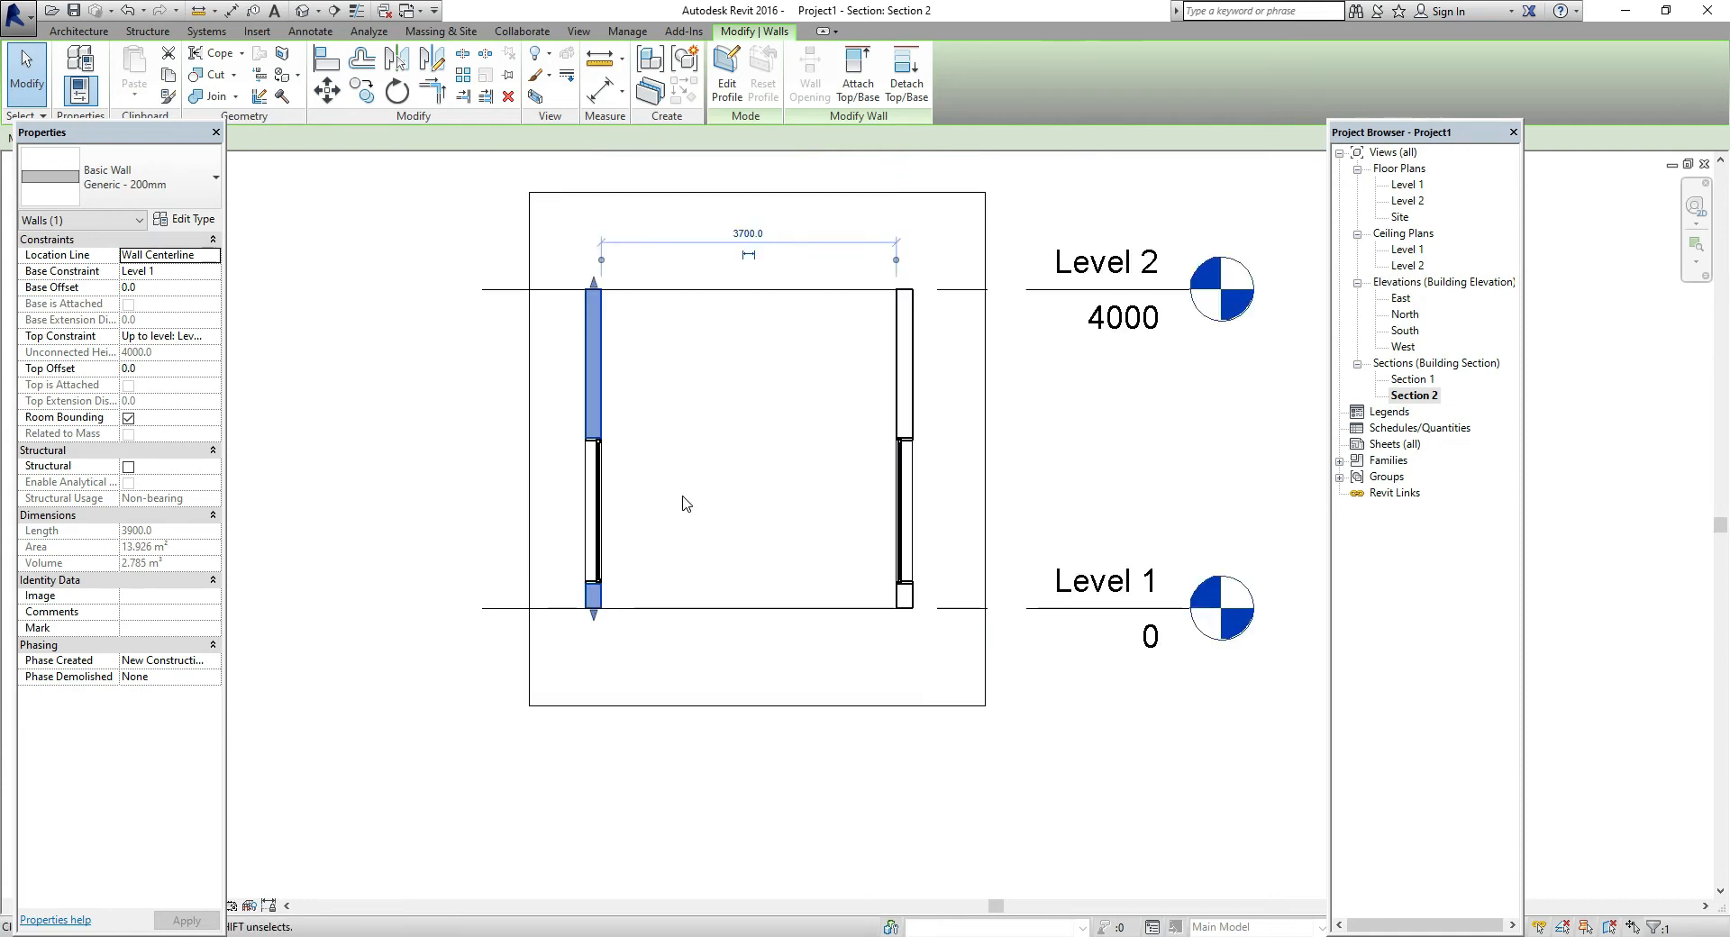
- In the Level 1 floor plan, draw a third horizontal section outside the building, in front of the door wall
double_click(1409, 184)
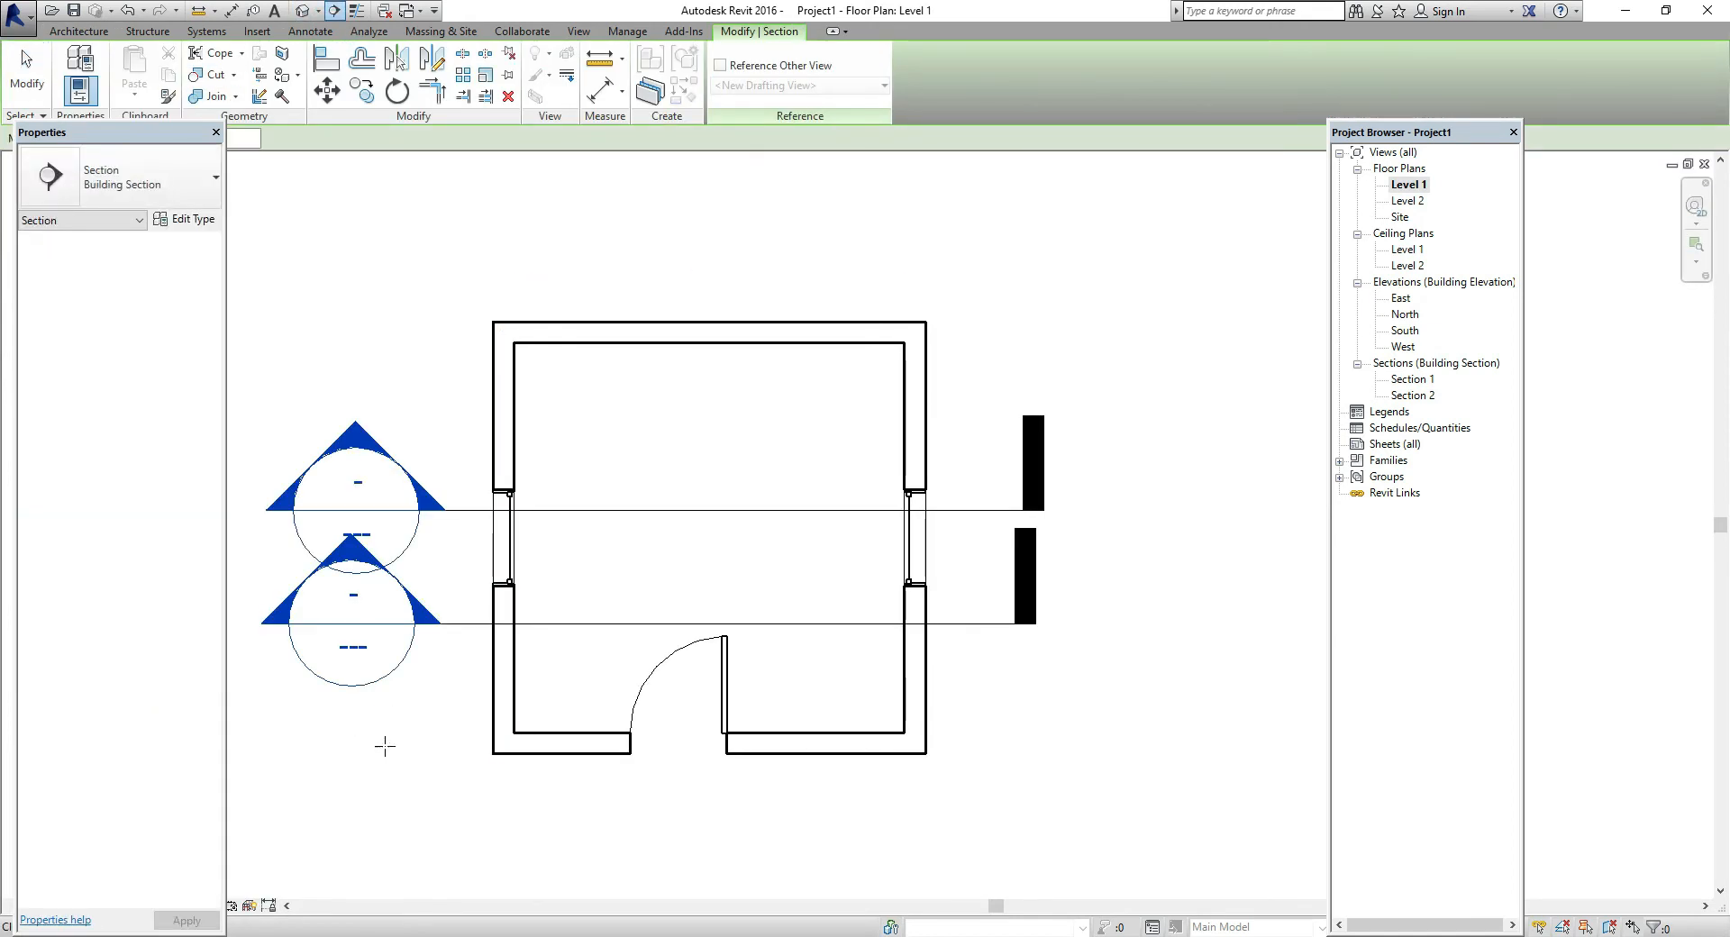
left_click(371, 821)
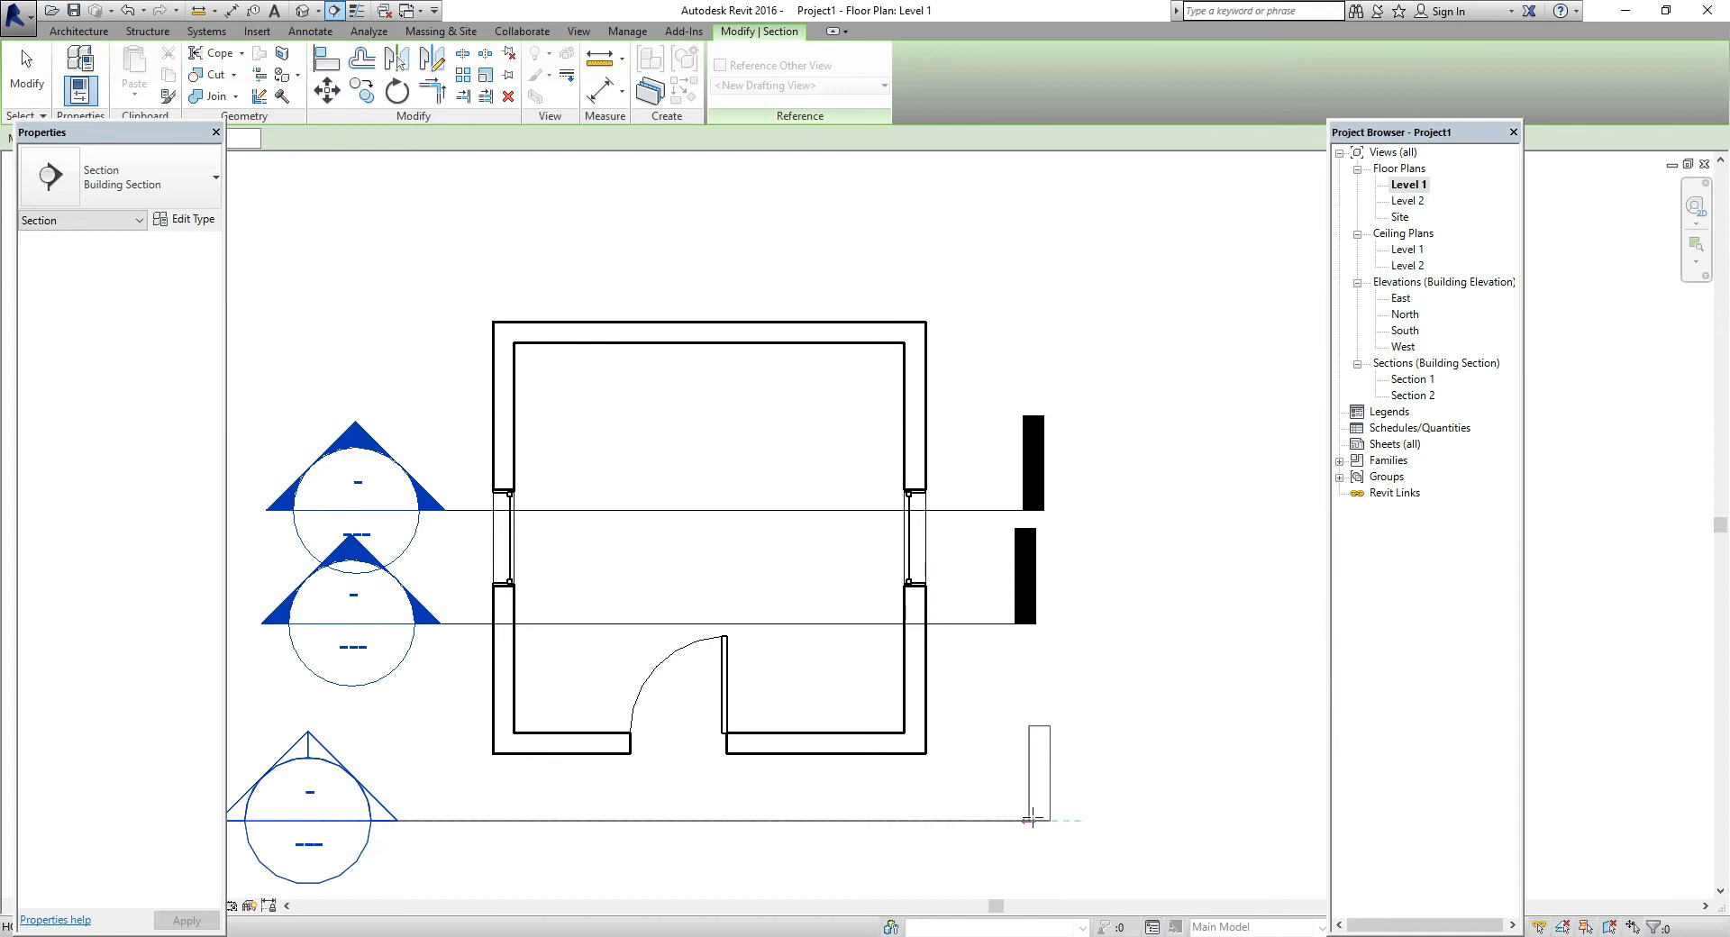
left_click(1033, 821)
- Open the Section 3 view and examine the door and the side wall seen from outside the building
left_click(1401, 407)
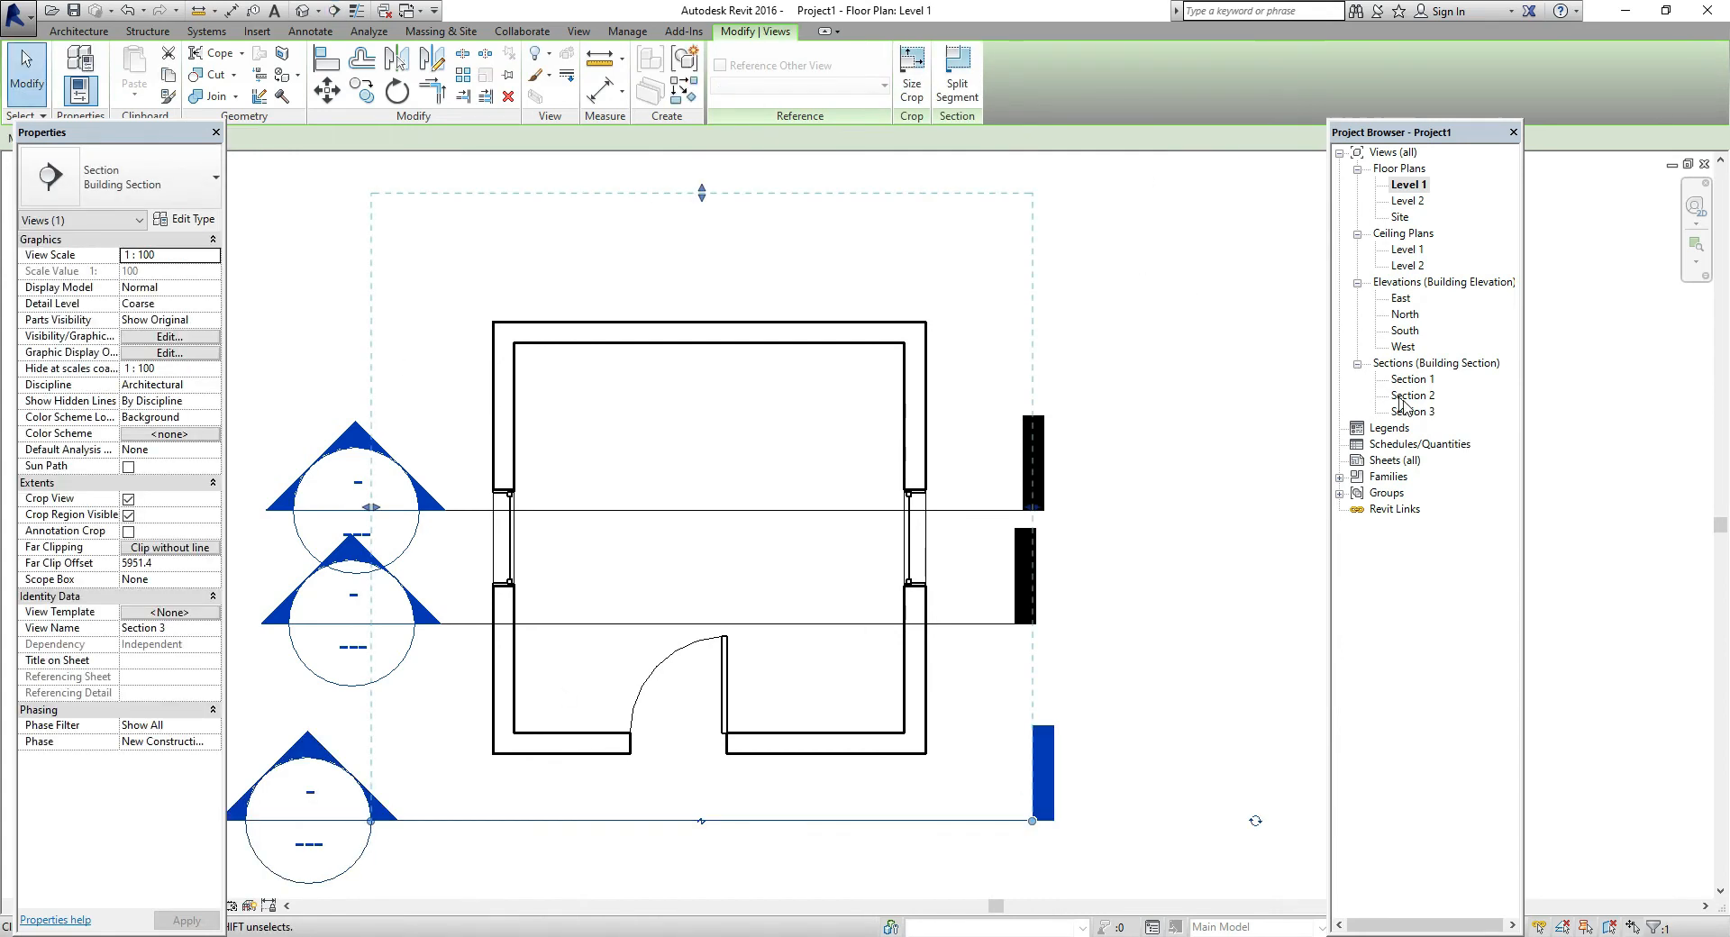
key("Escape")
double_click(1404, 408)
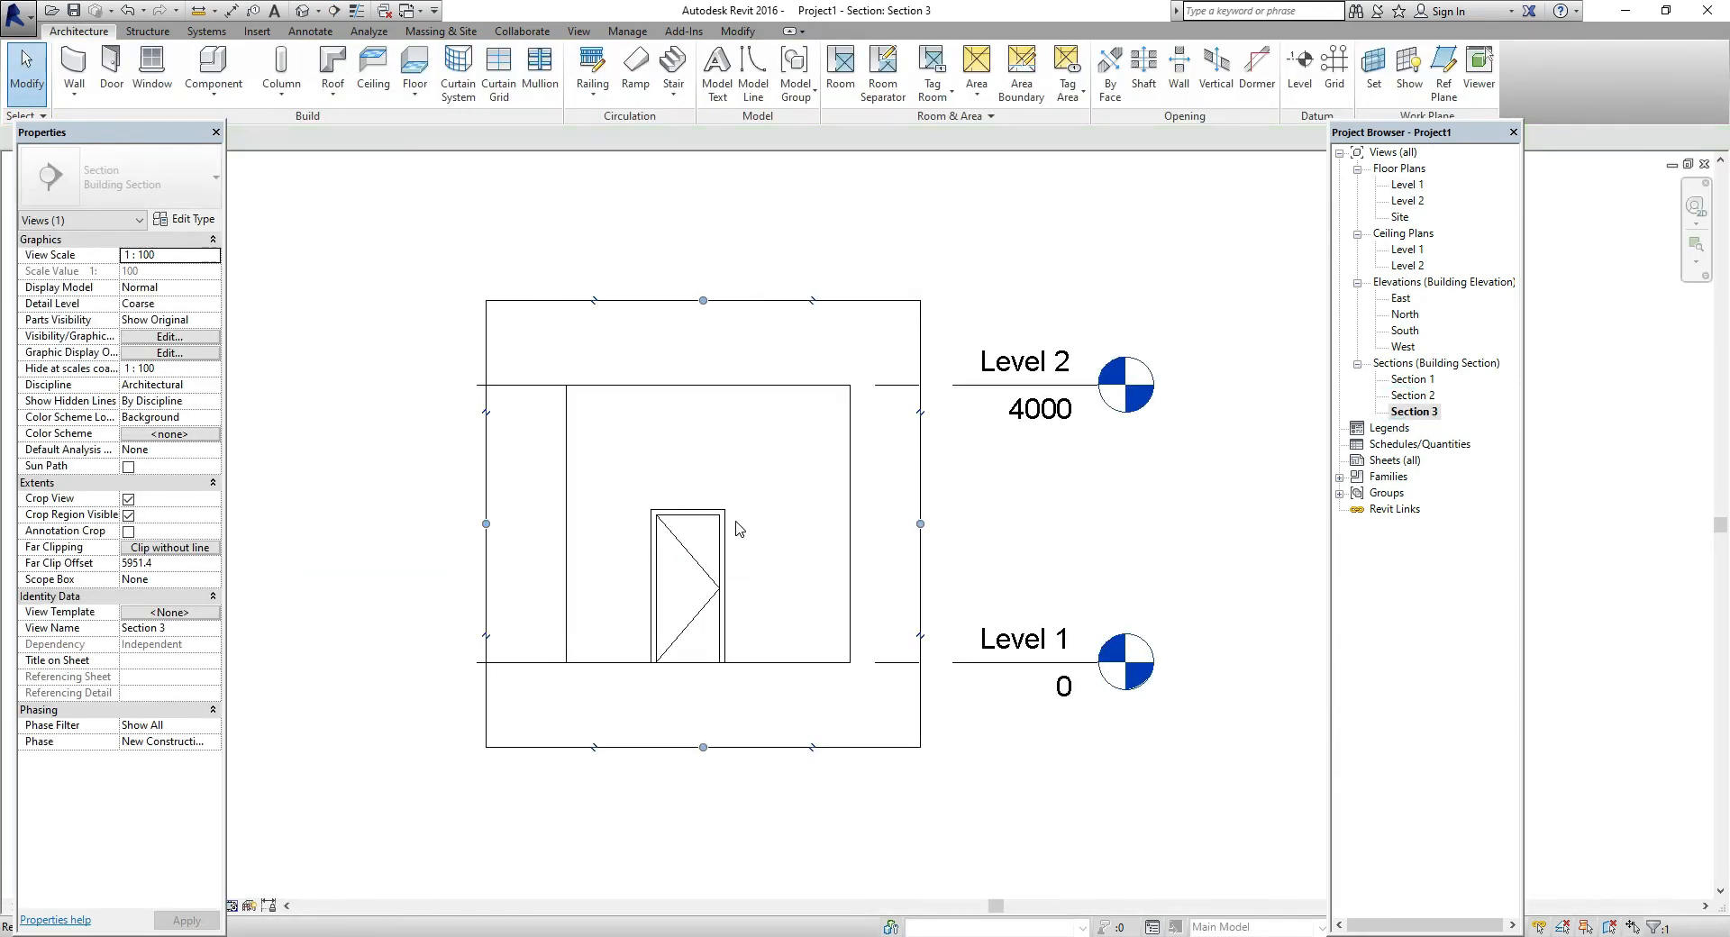
left_click(718, 534)
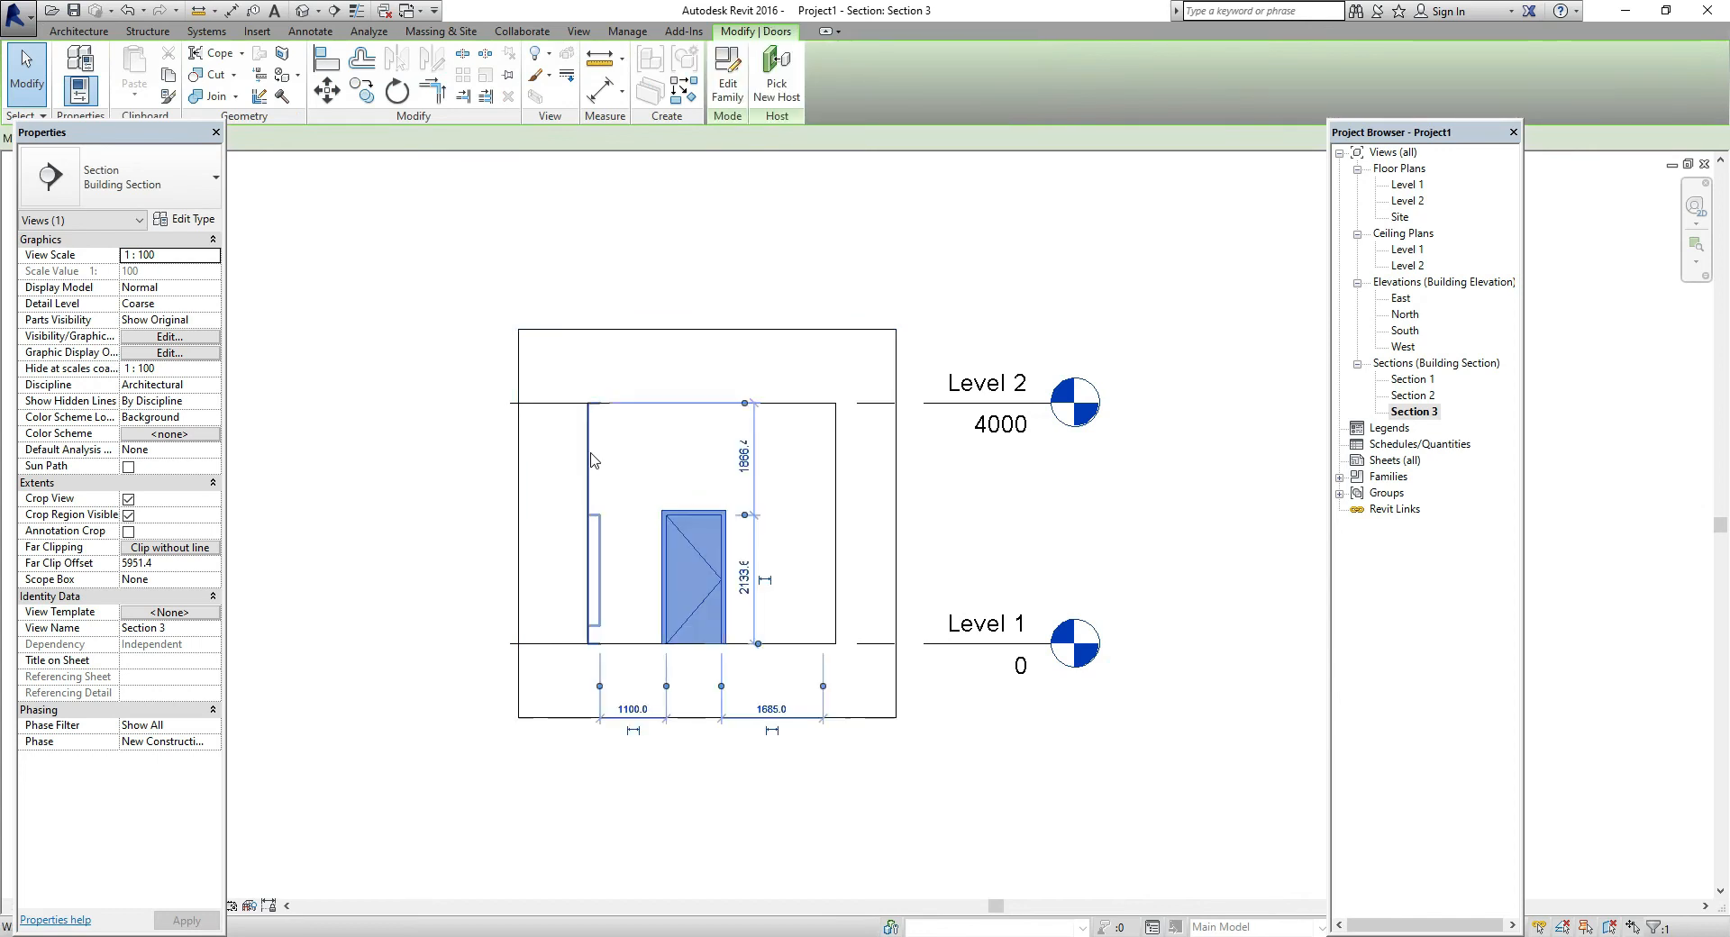
left_click(593, 453)
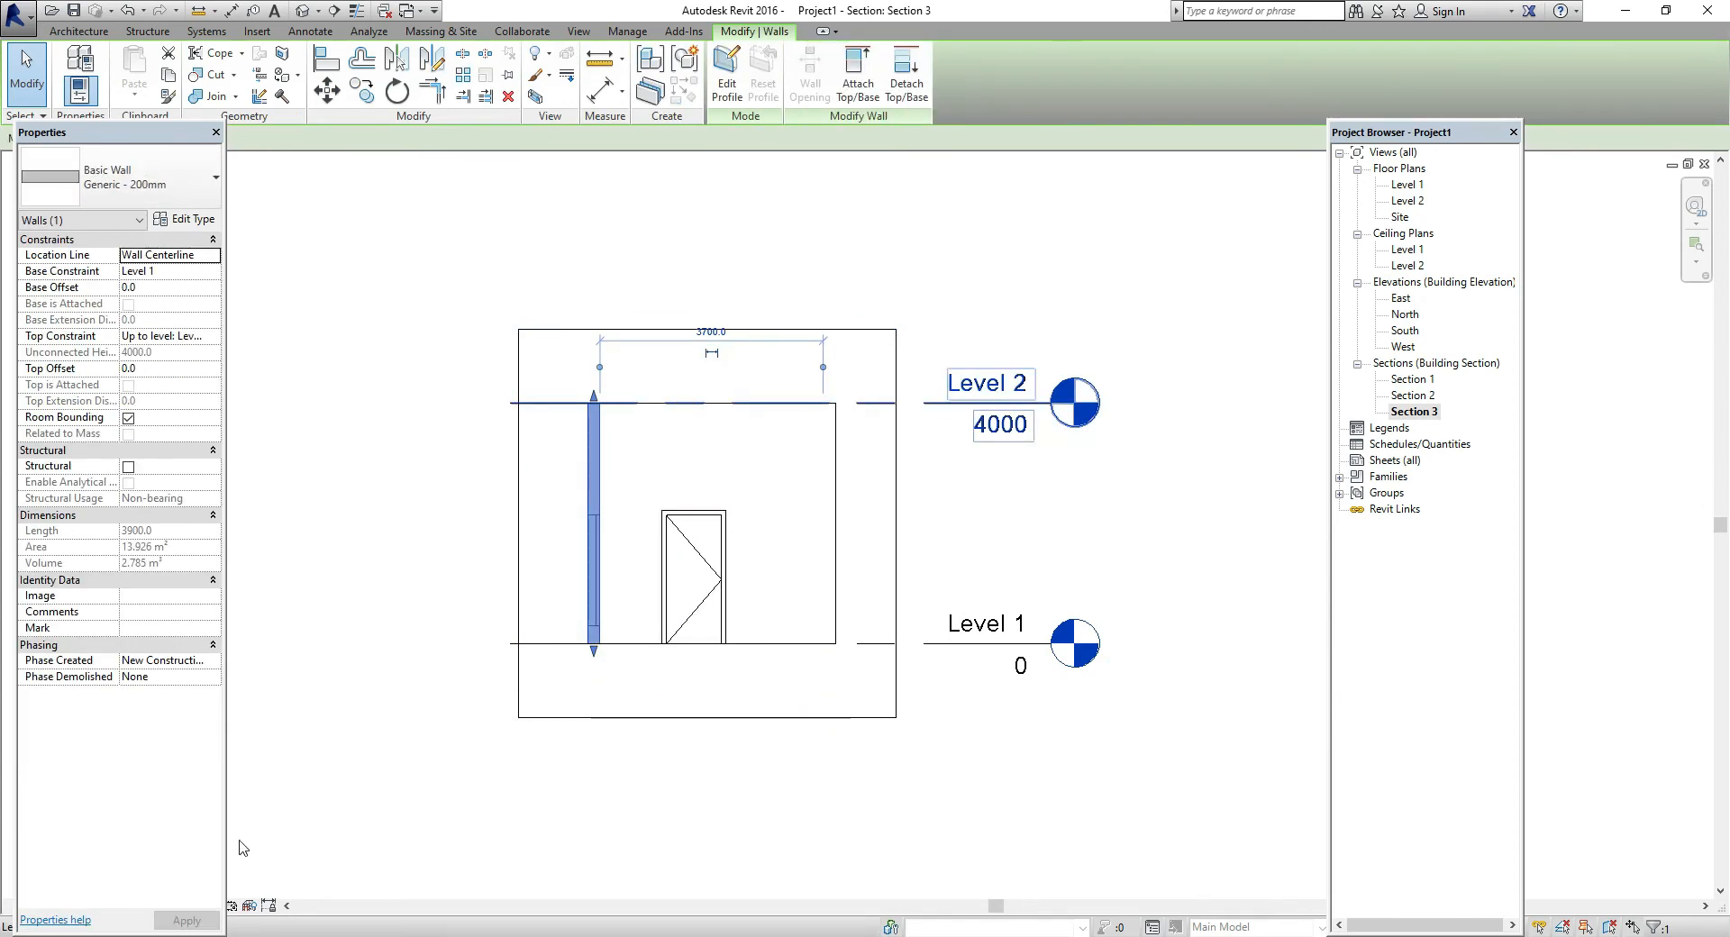
left_click(1021, 305)
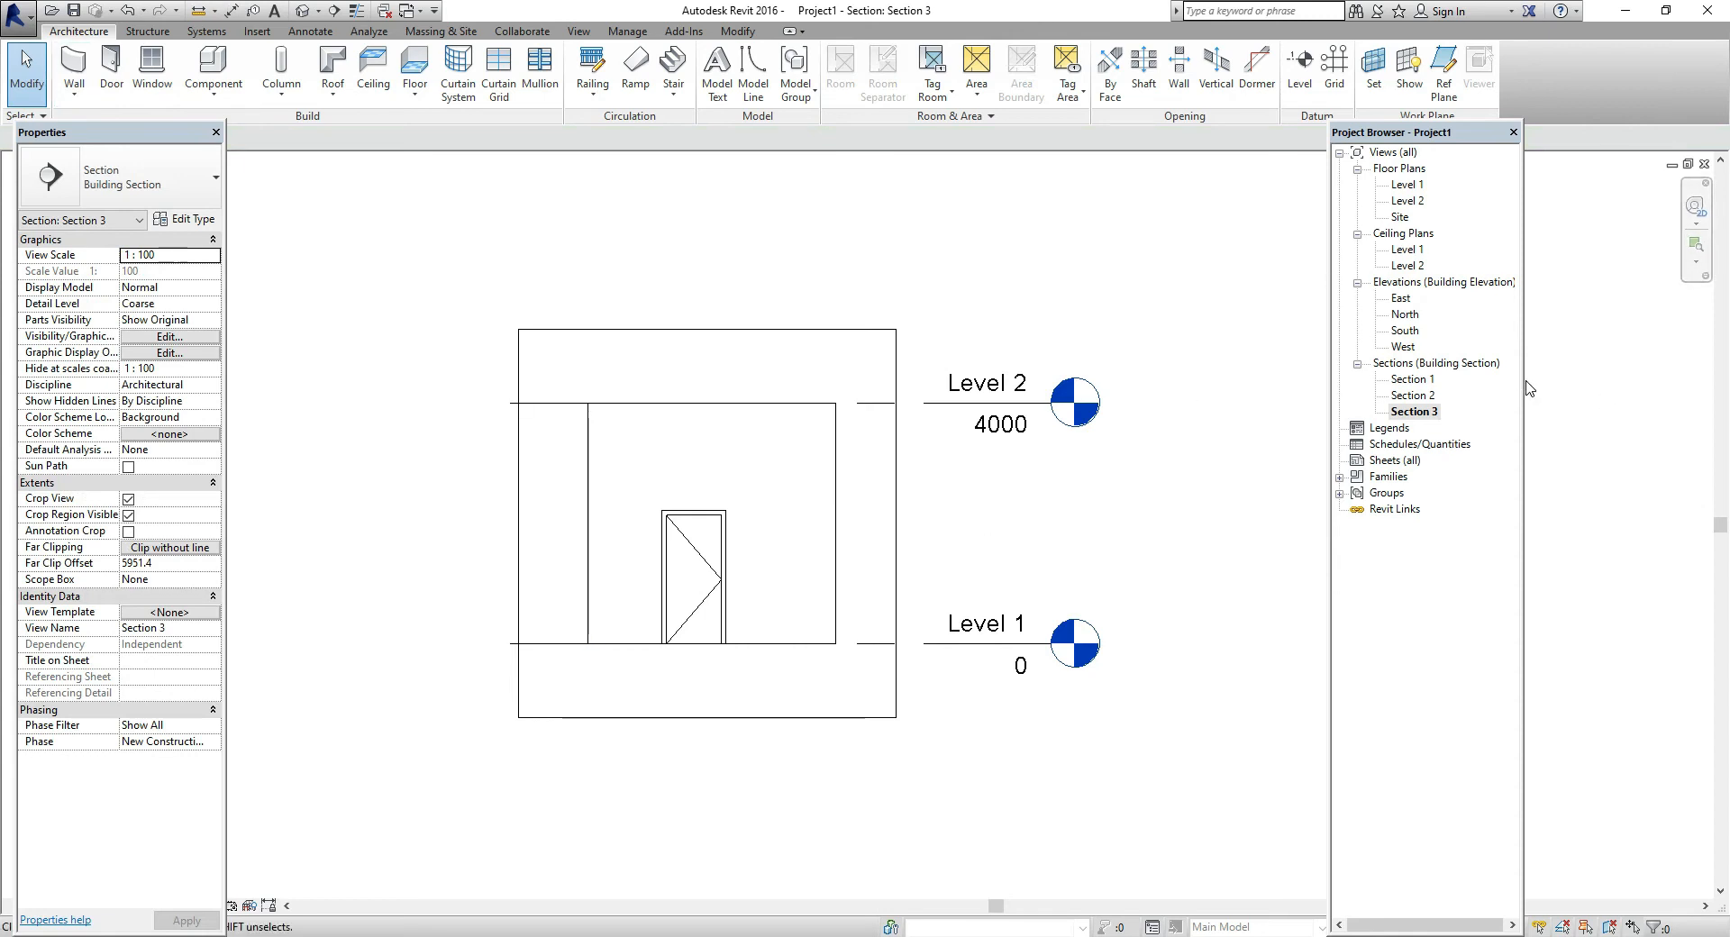
- Create a new sheet with the A0 metric title block, loading it from the Titleblocks folder of the India library
left_click(1400, 461)
right_click(1400, 461)
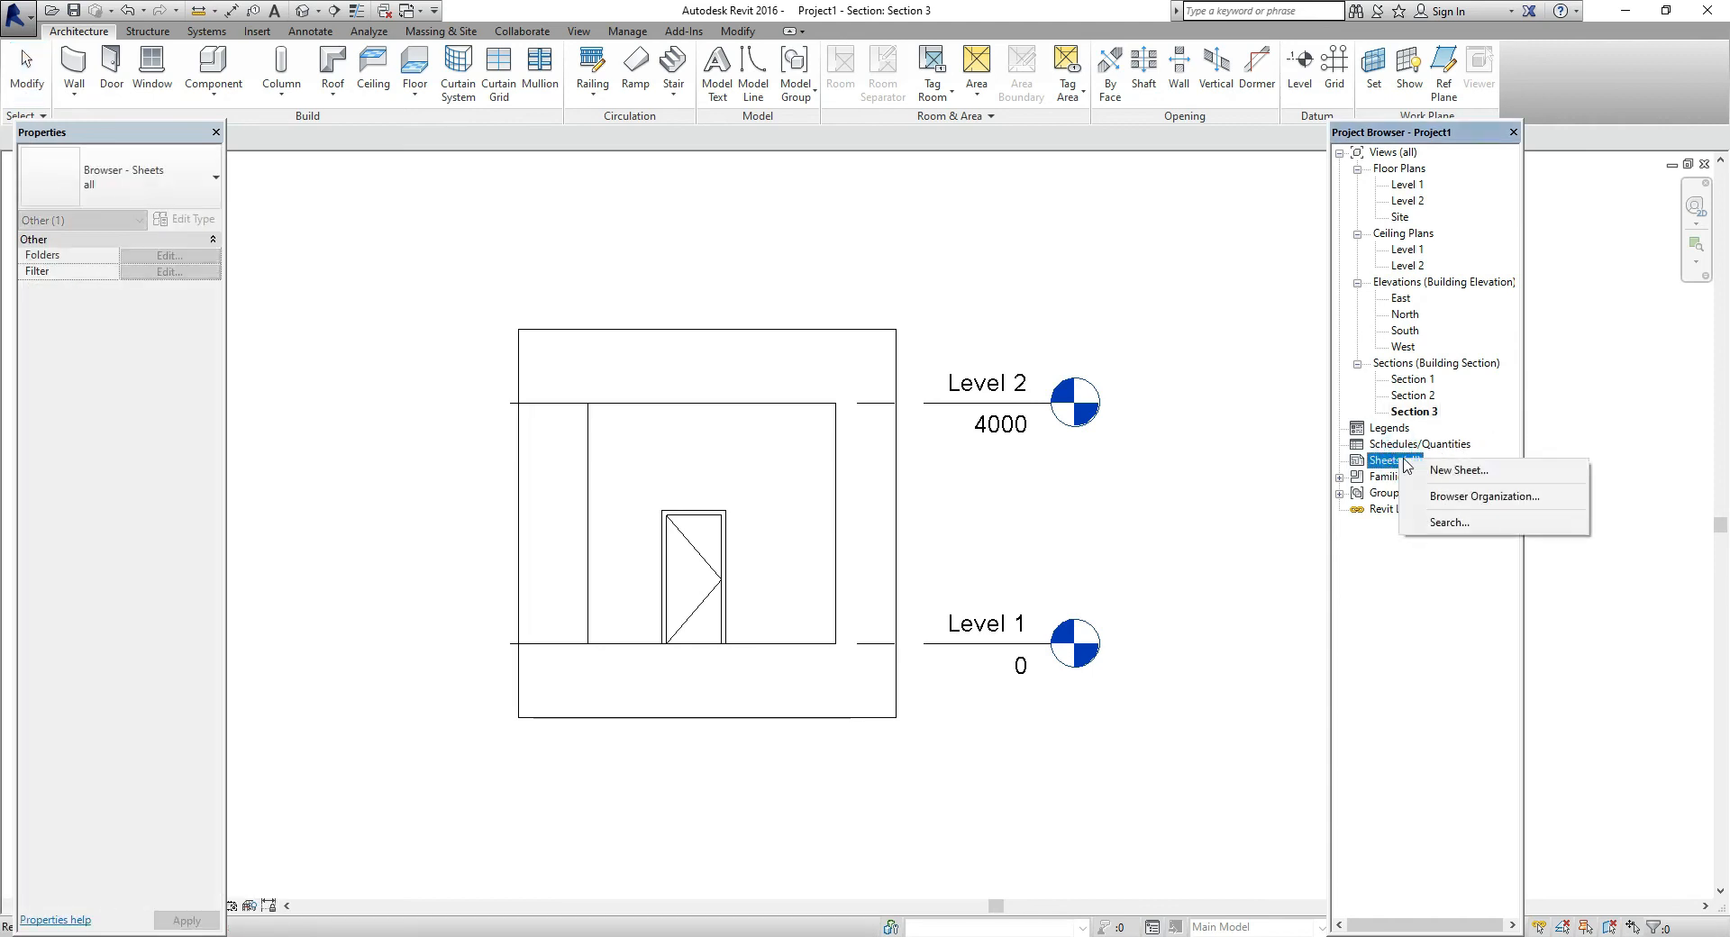
left_click(1436, 467)
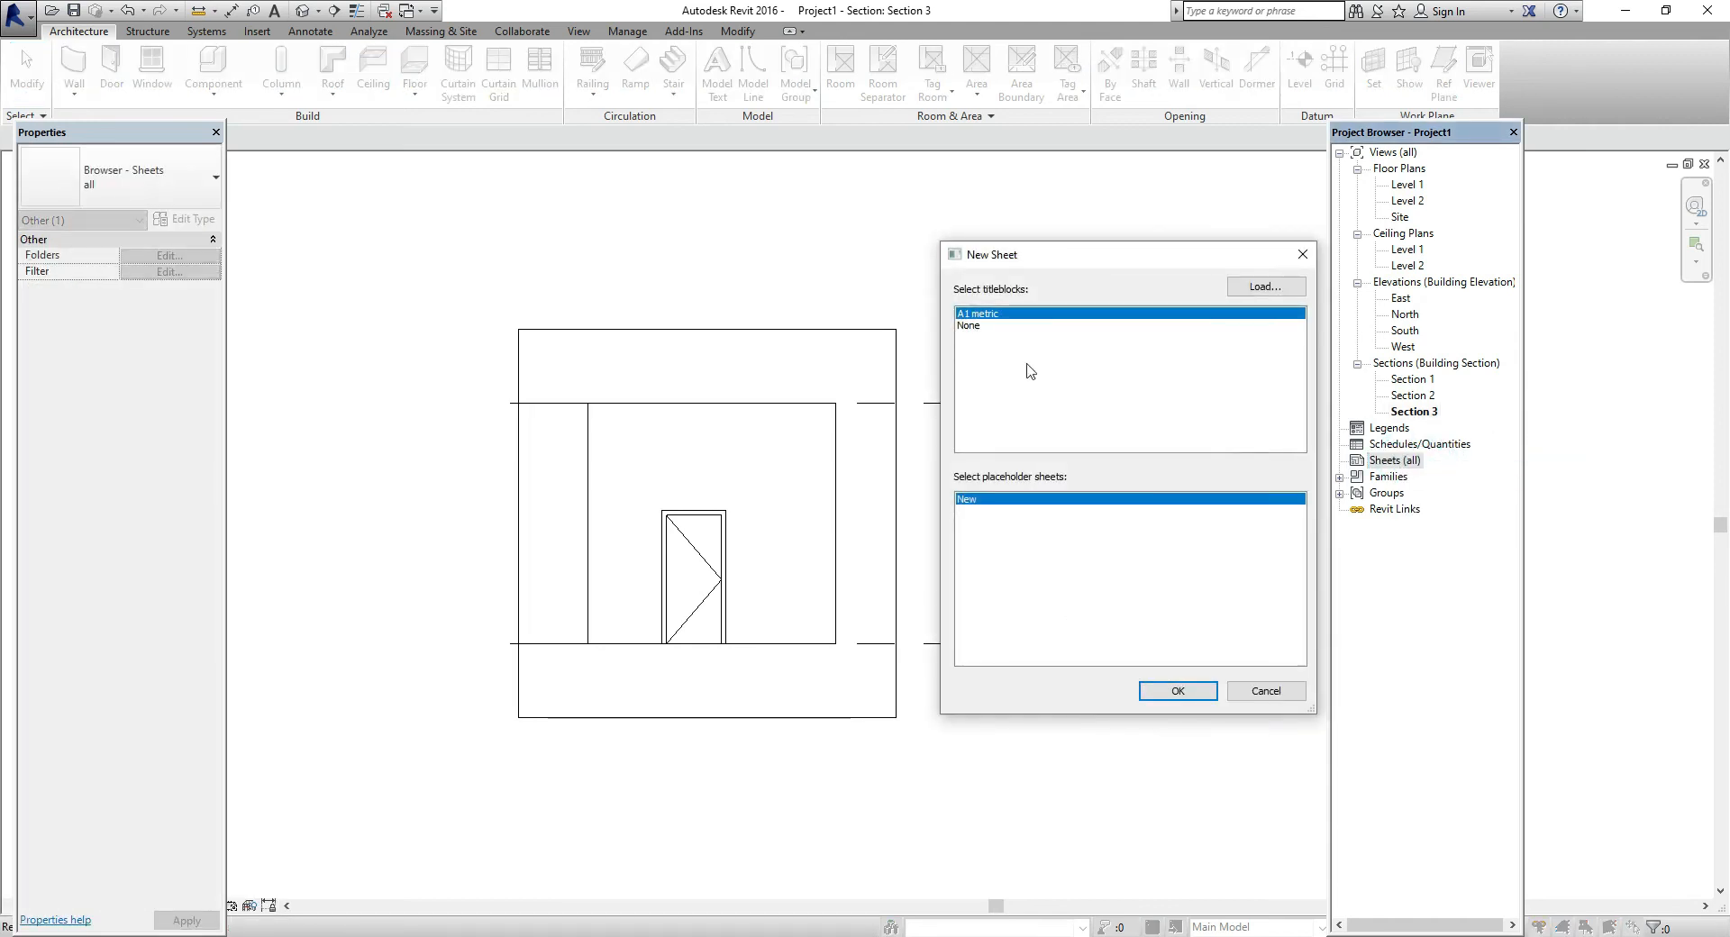
left_click(1263, 289)
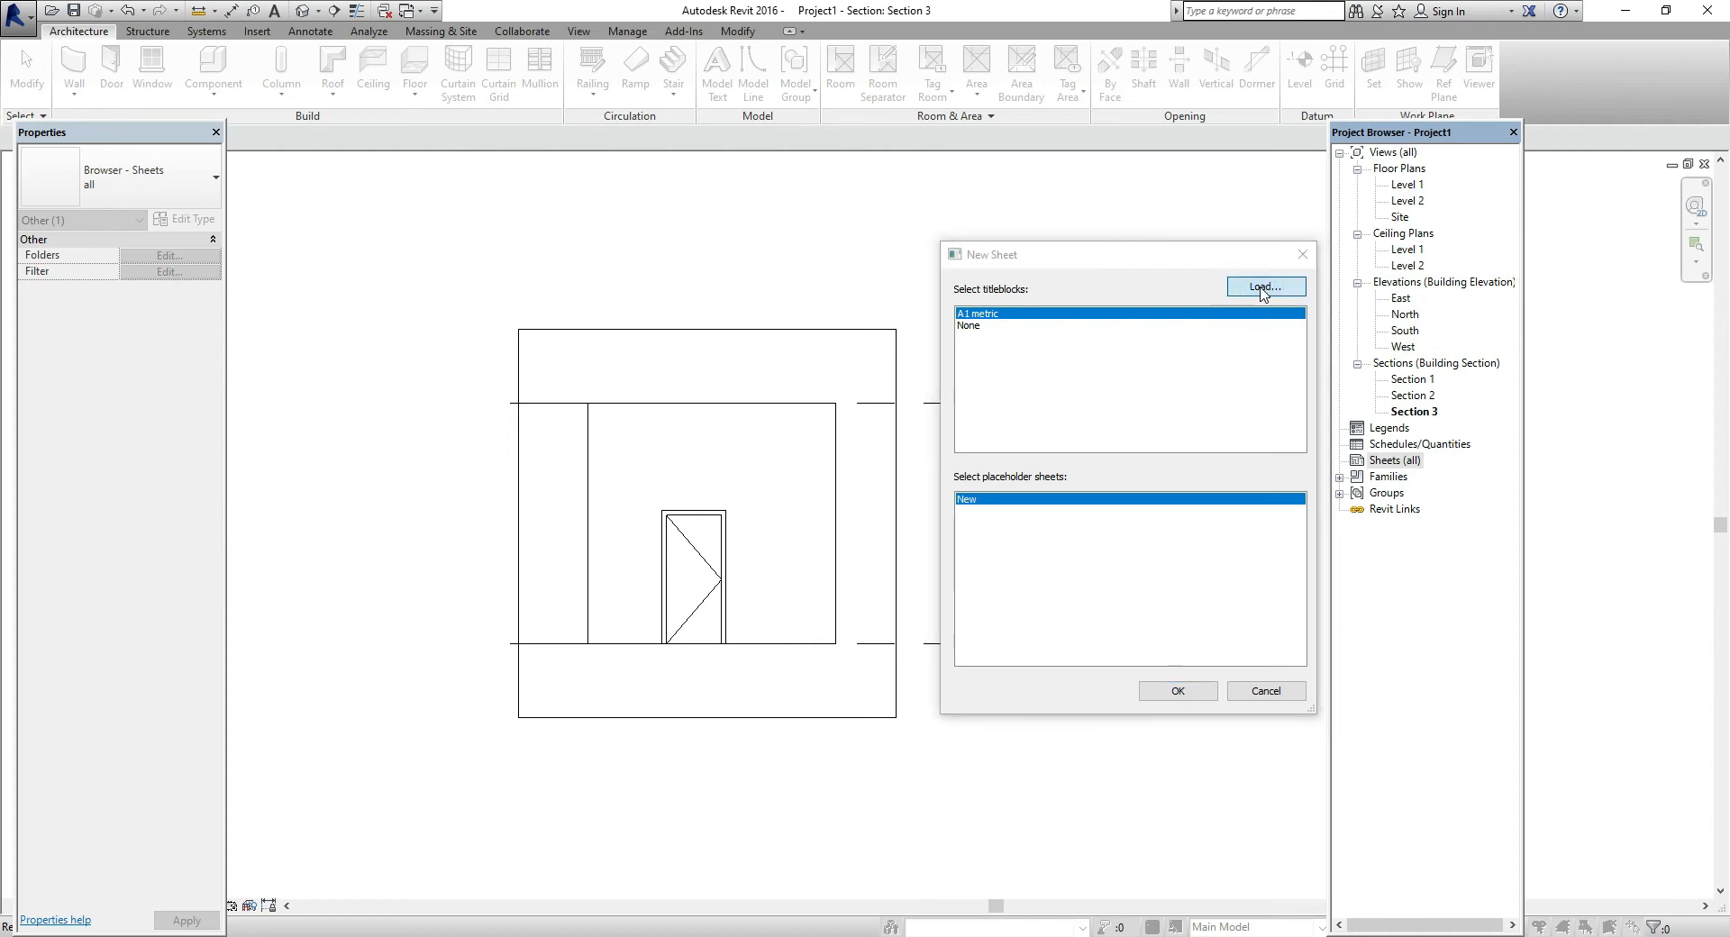
scroll(919, 613, "down", 2)
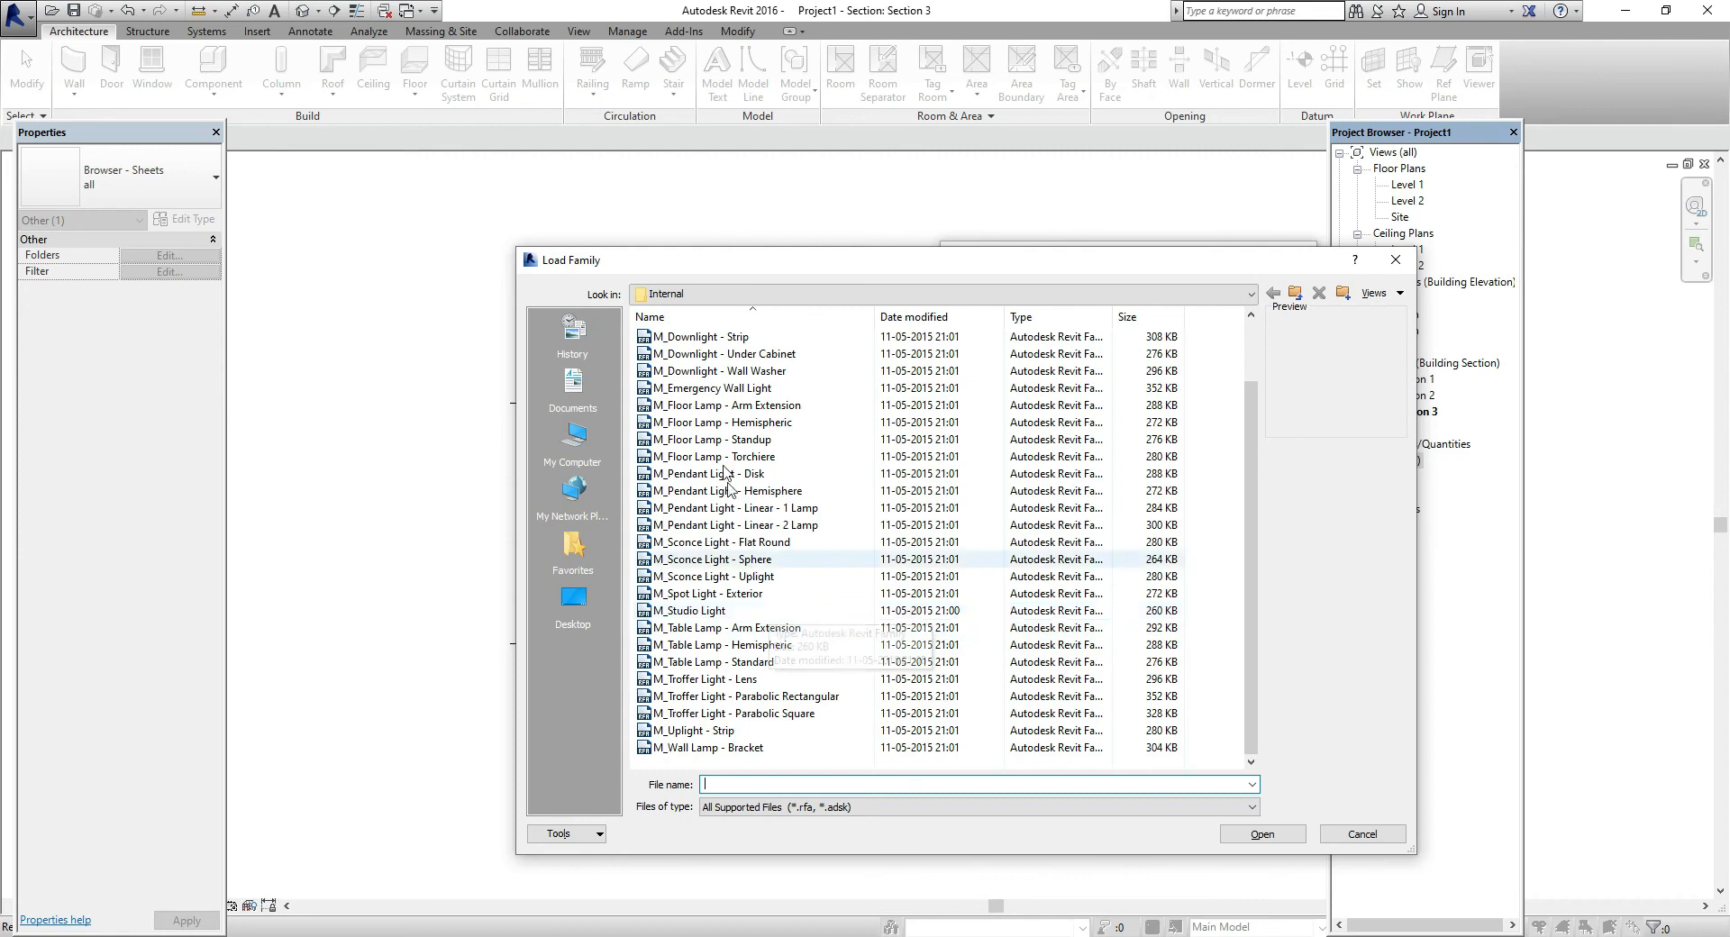
left_click(779, 299)
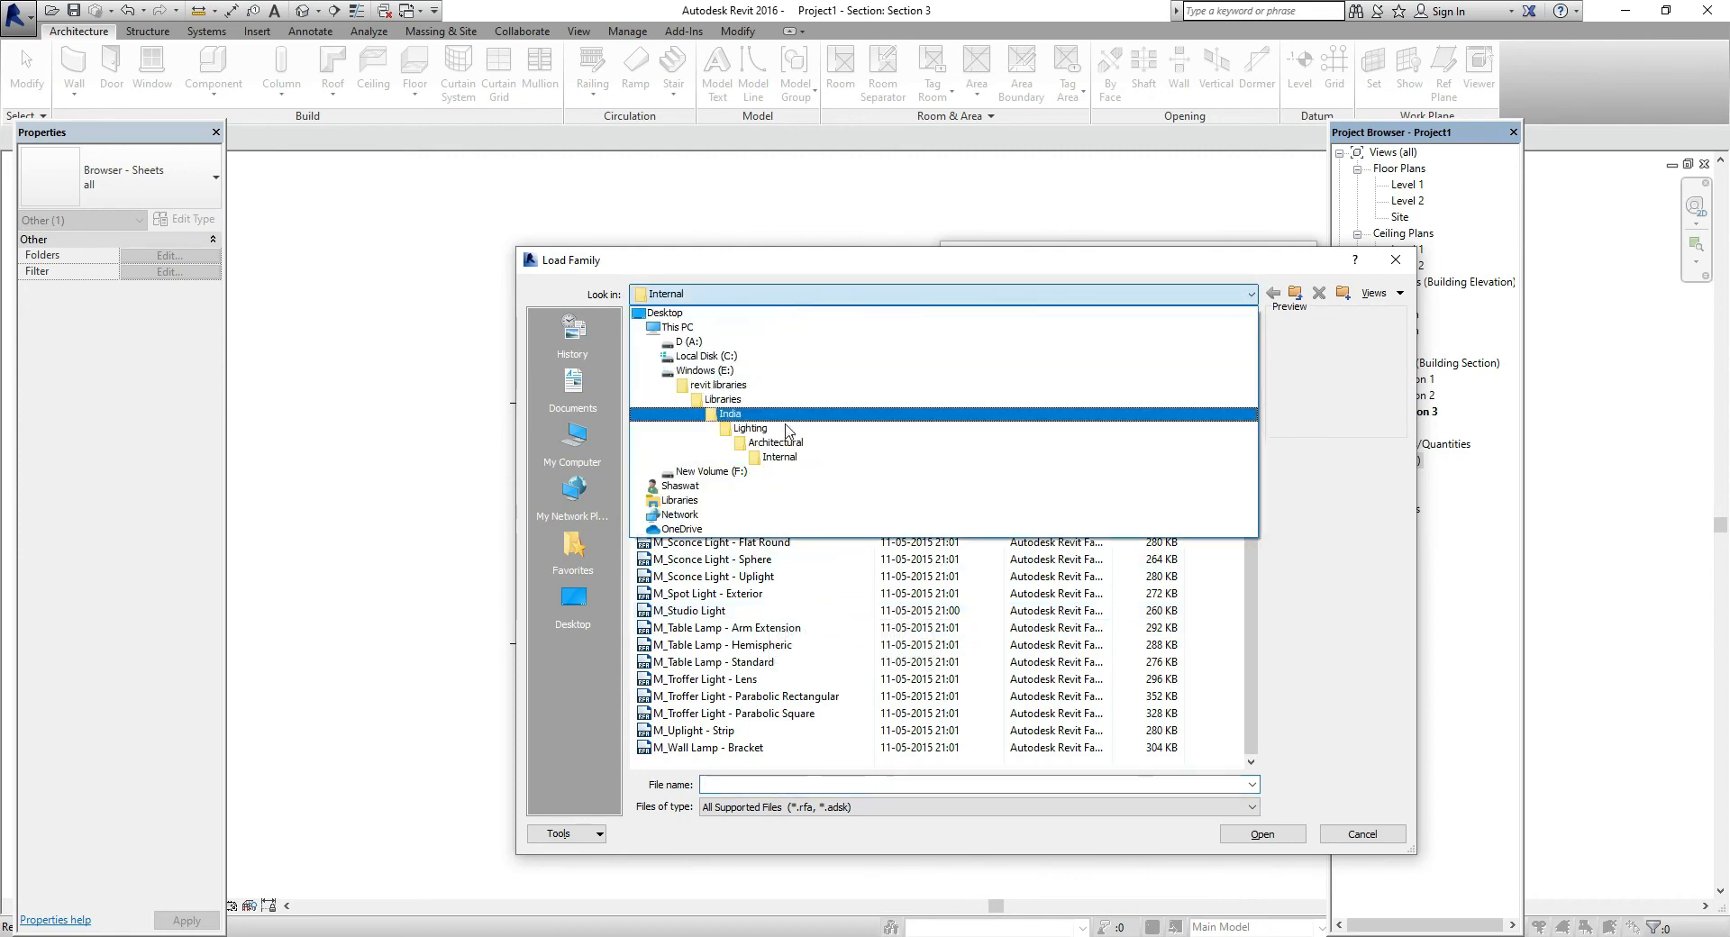
left_click(782, 415)
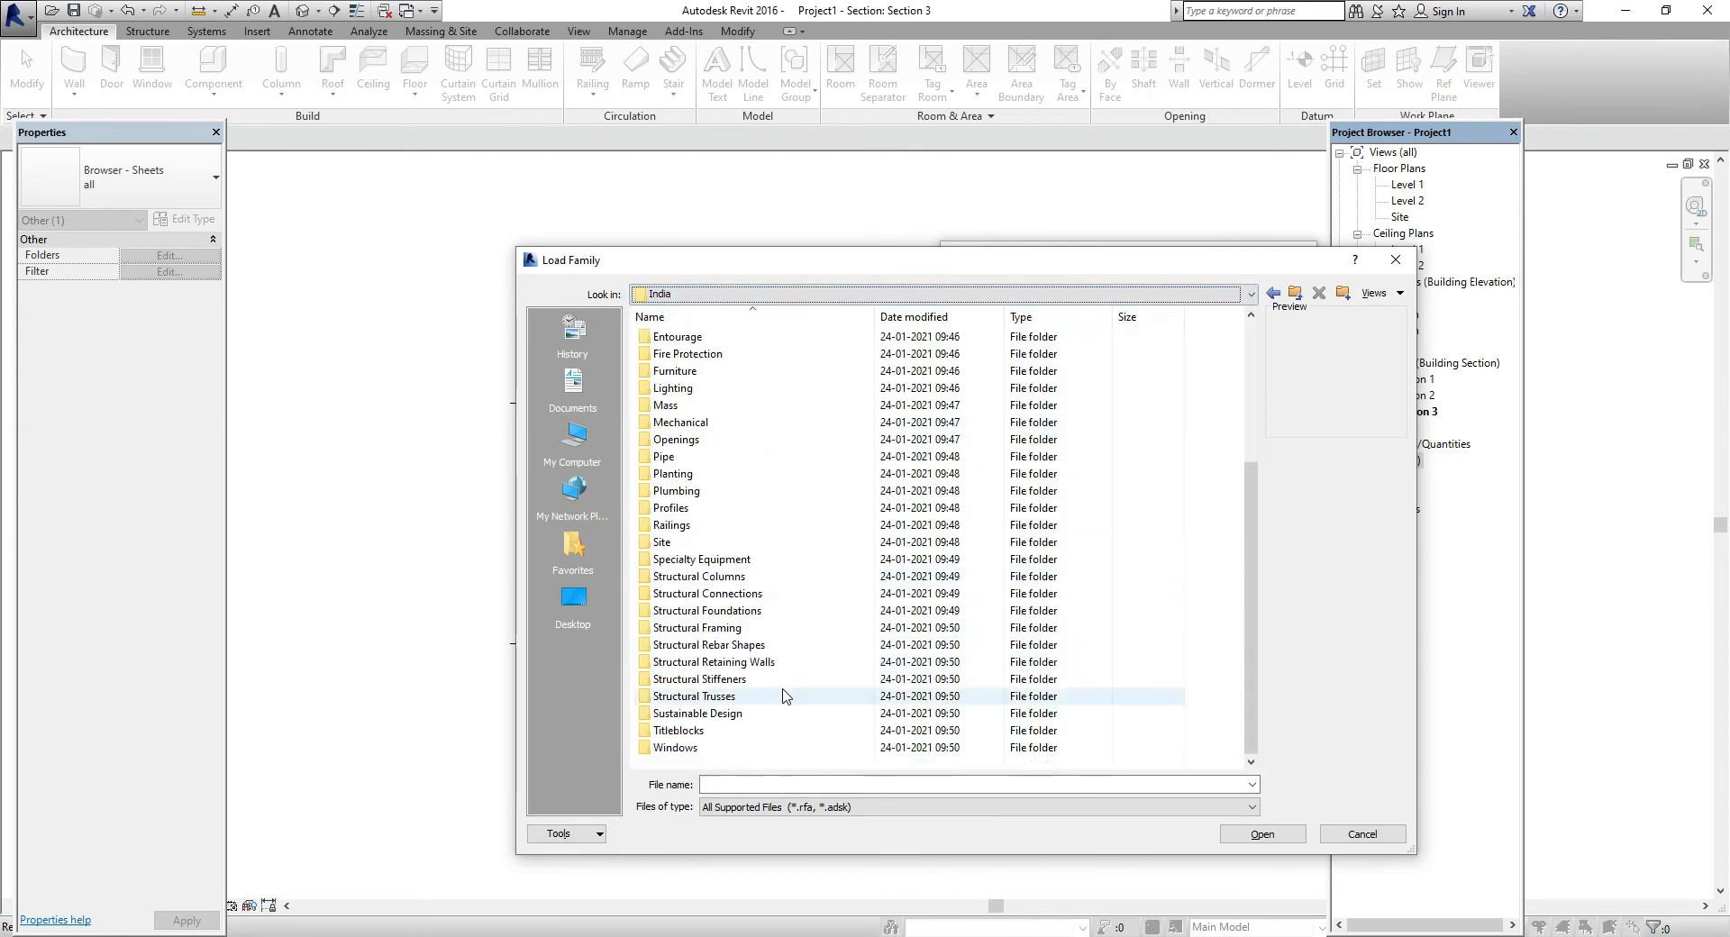
double_click(678, 731)
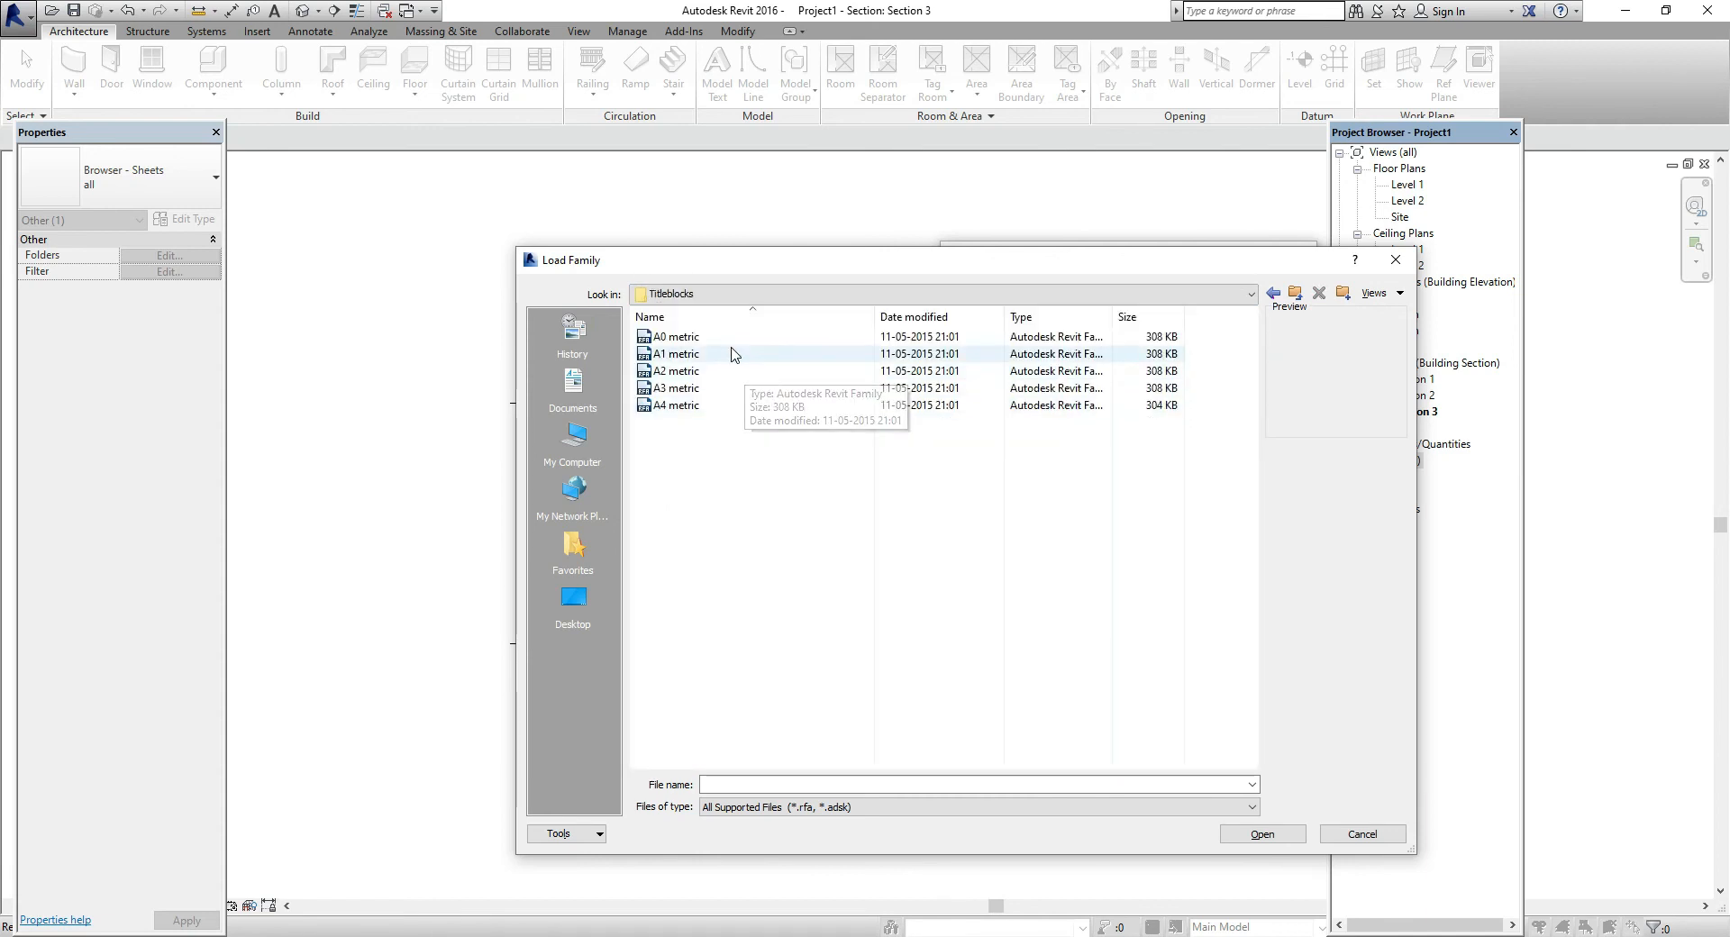
left_click(712, 353)
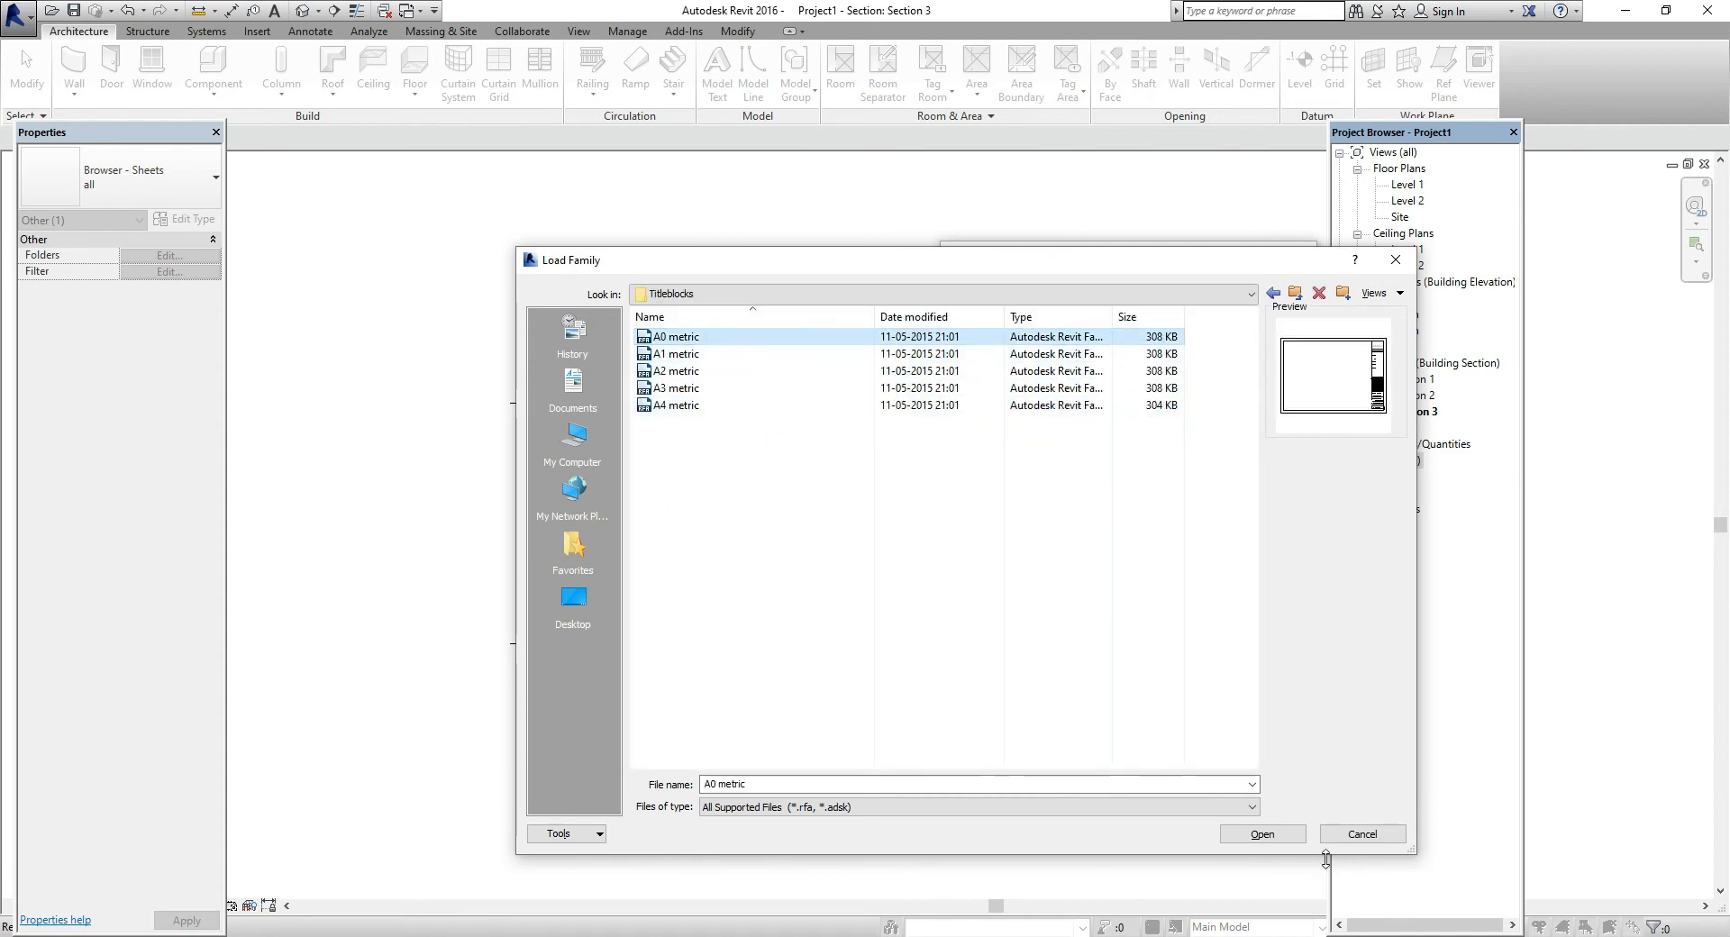
left_click(1262, 834)
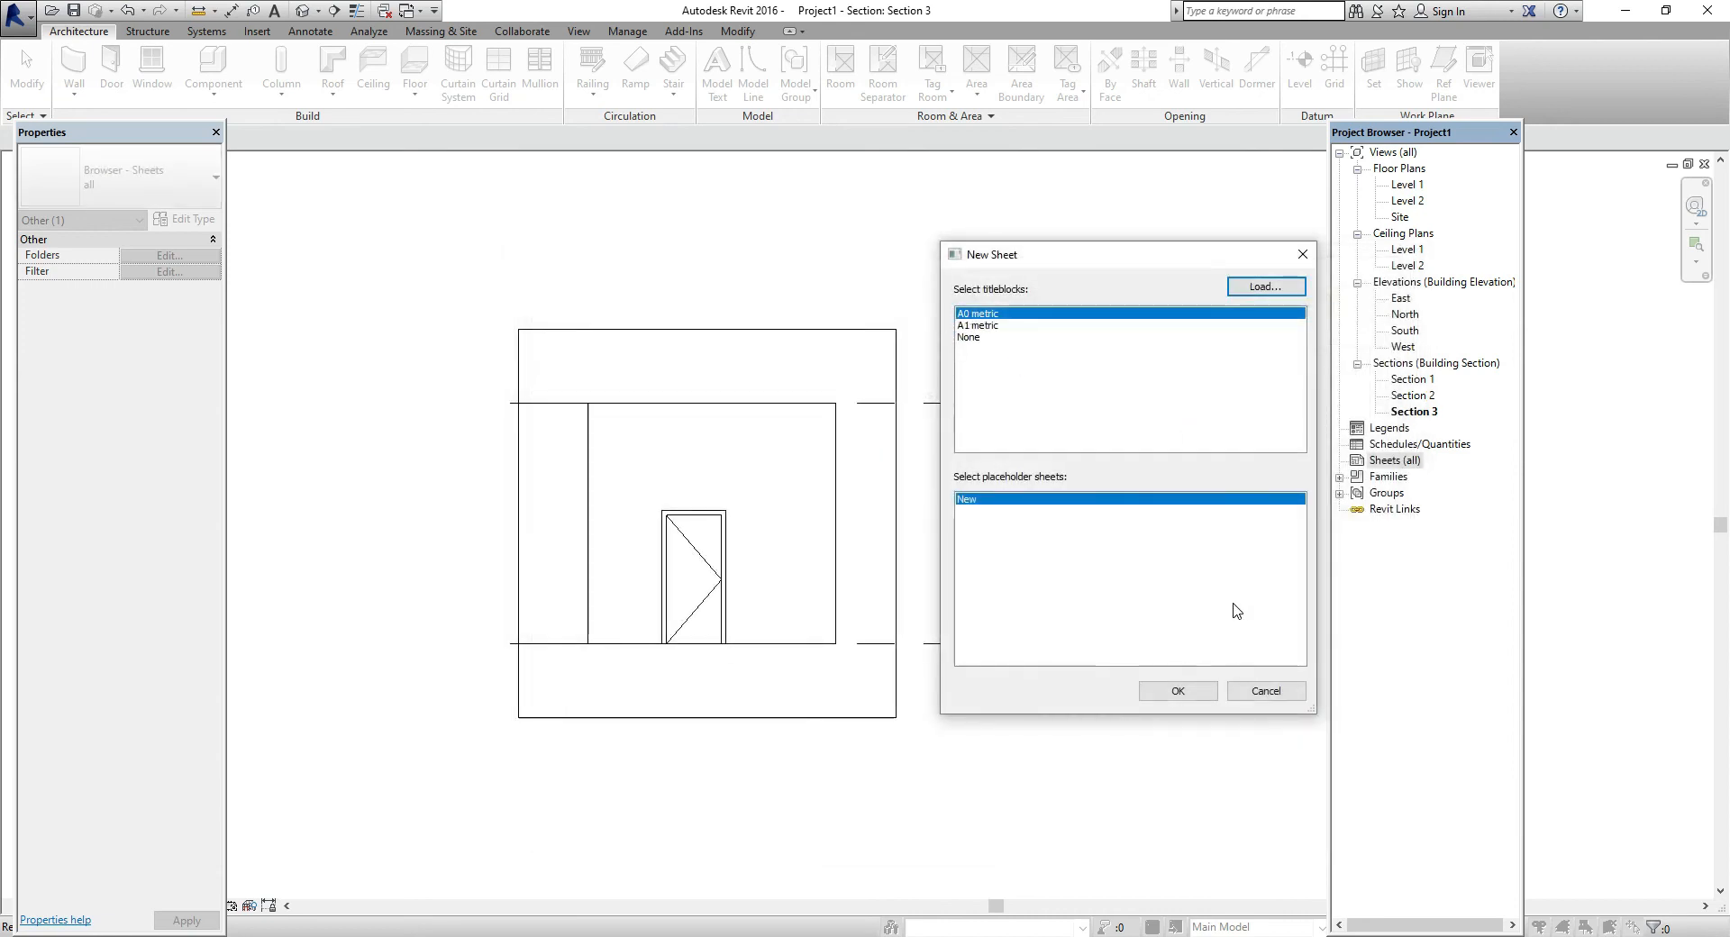
left_click(1185, 693)
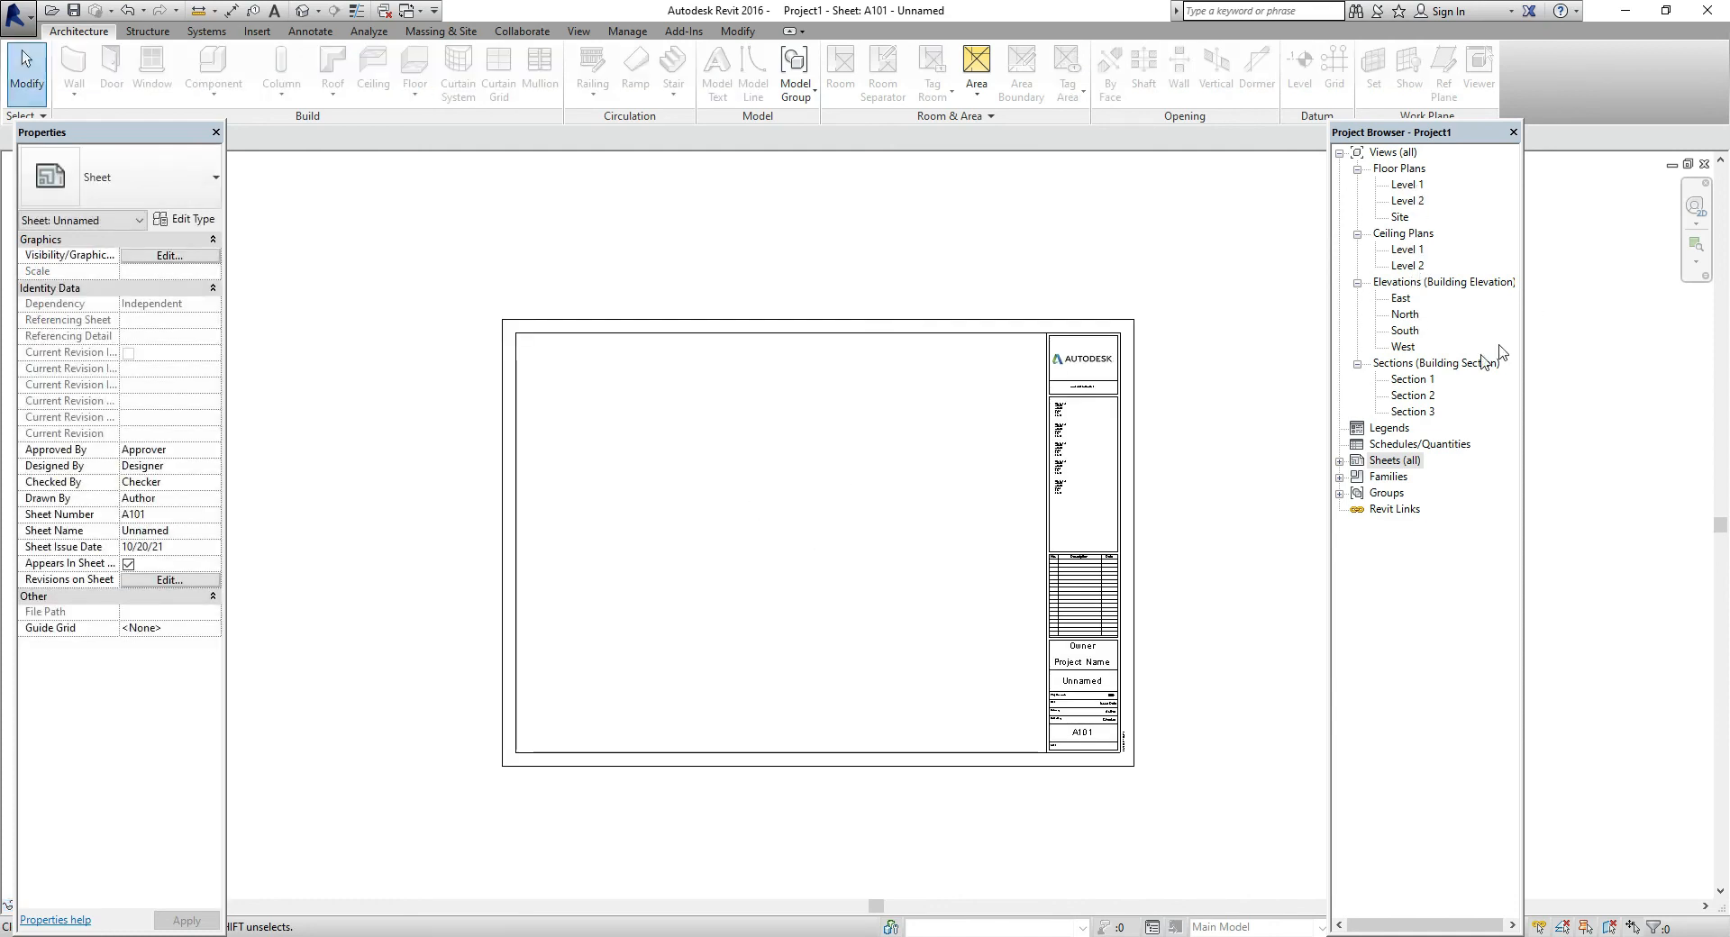
- Place the Section 1 view on the sheet and move it into the upper-left corner of the drawing frame
left_click(1421, 380)
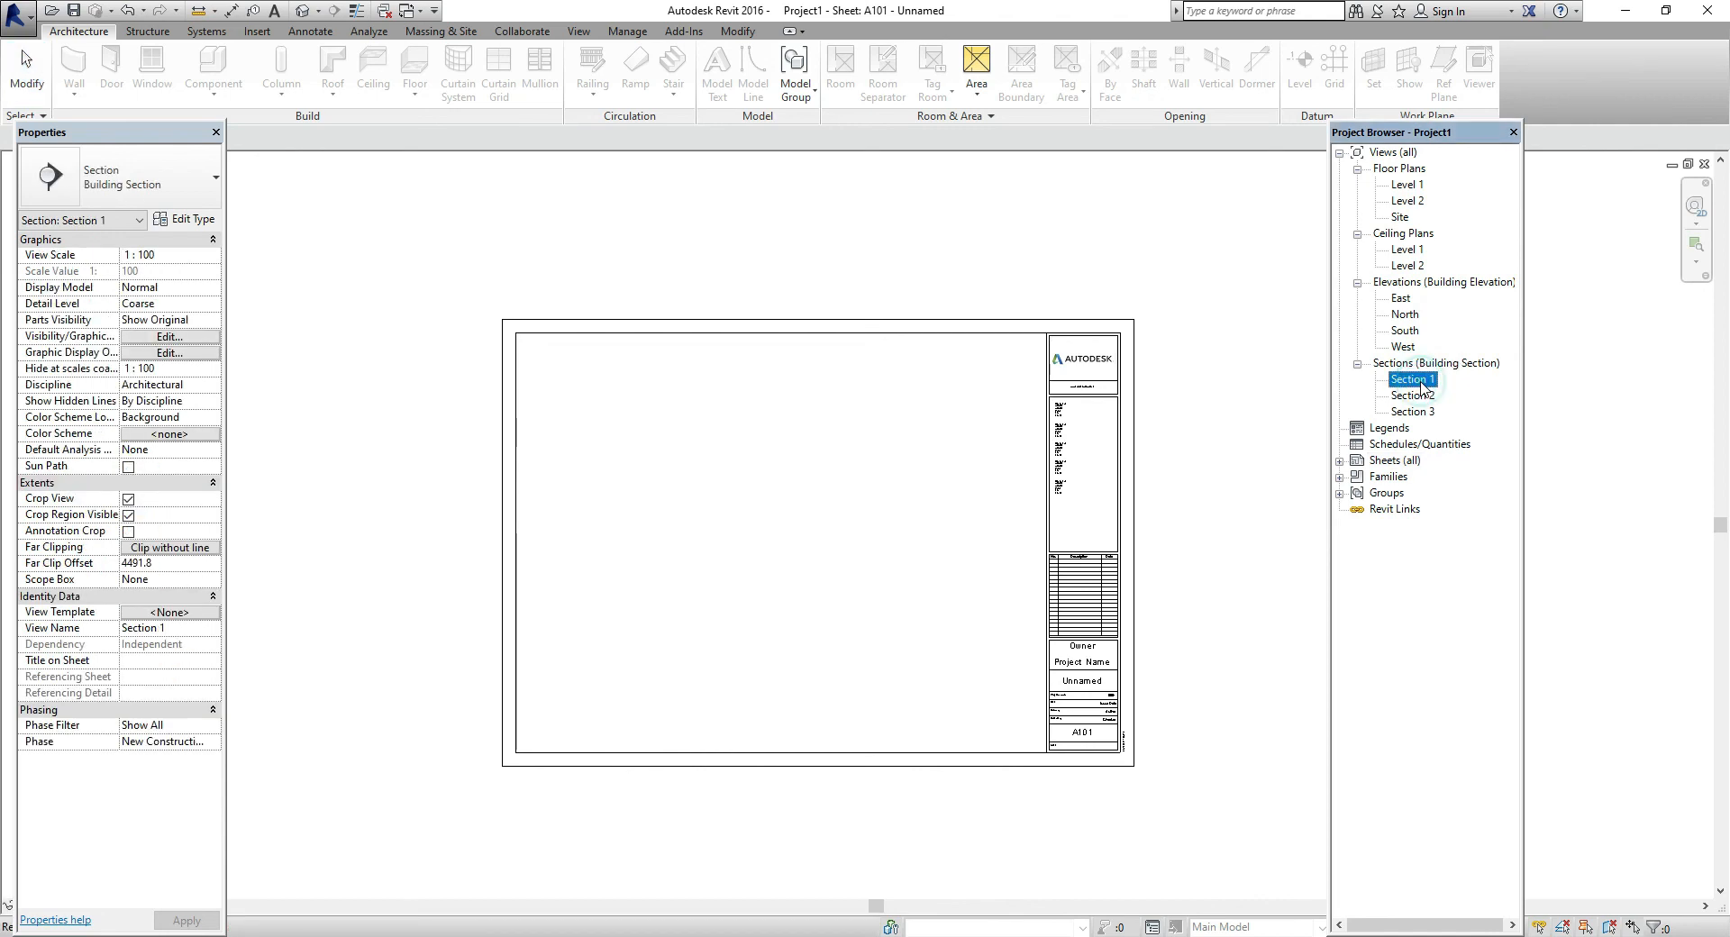
left_click_drag(705, 447, 680, 456)
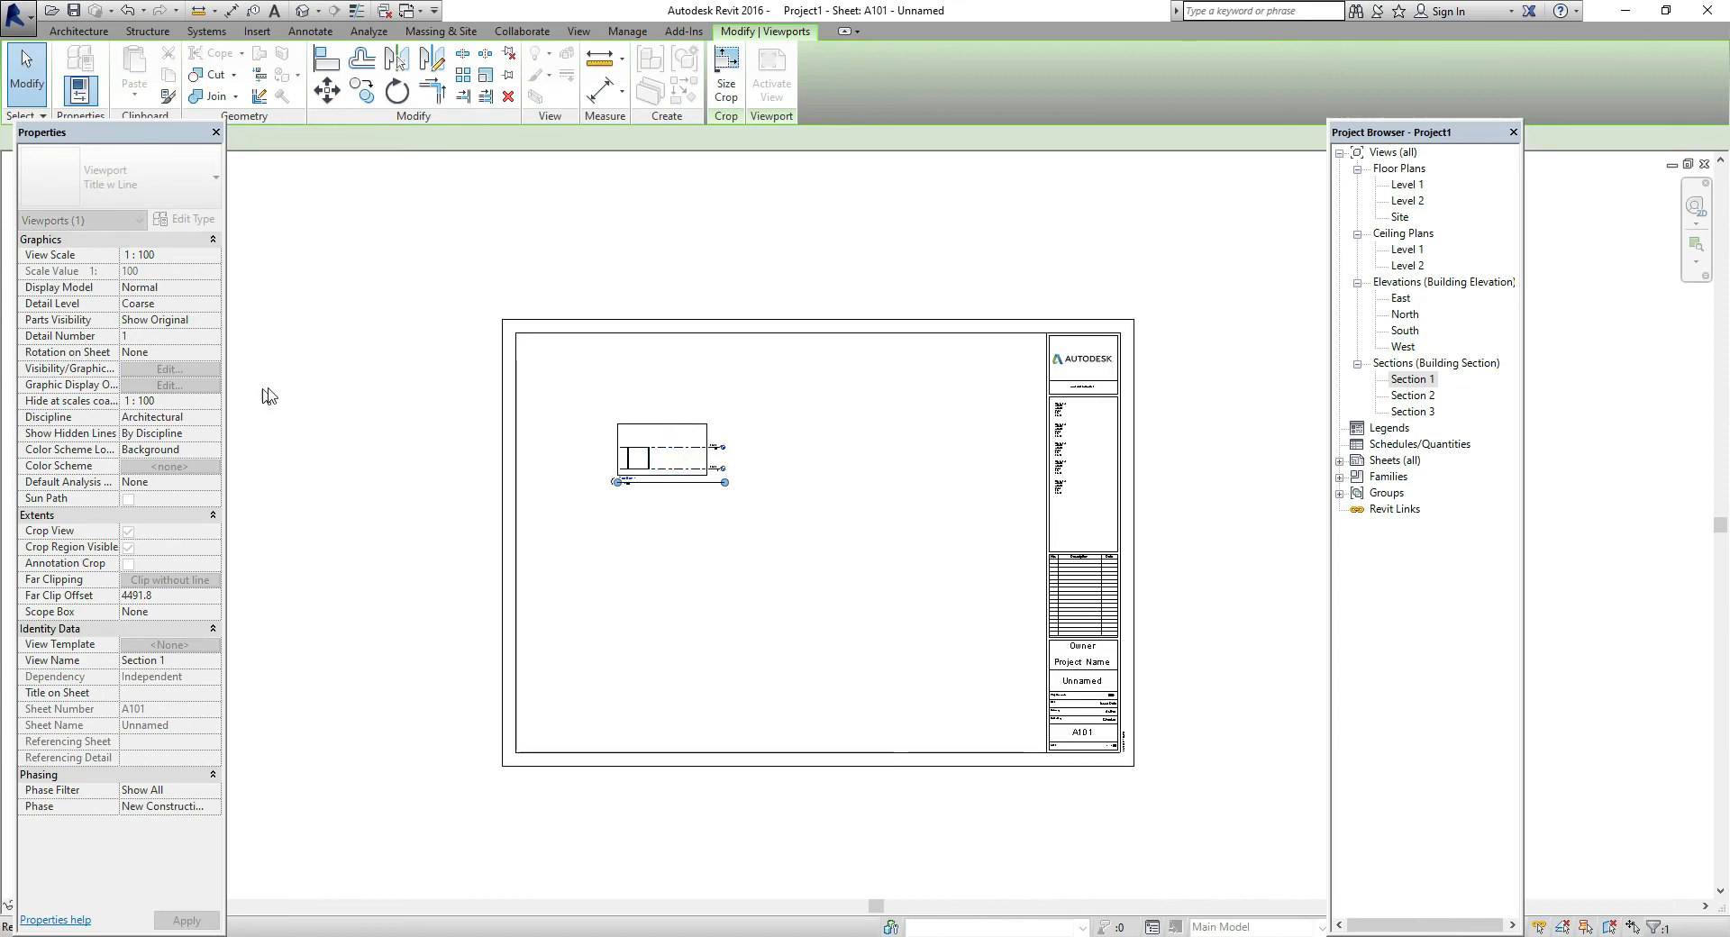
scroll(684, 385, "up", 3)
left_click_drag(688, 441, 565, 346)
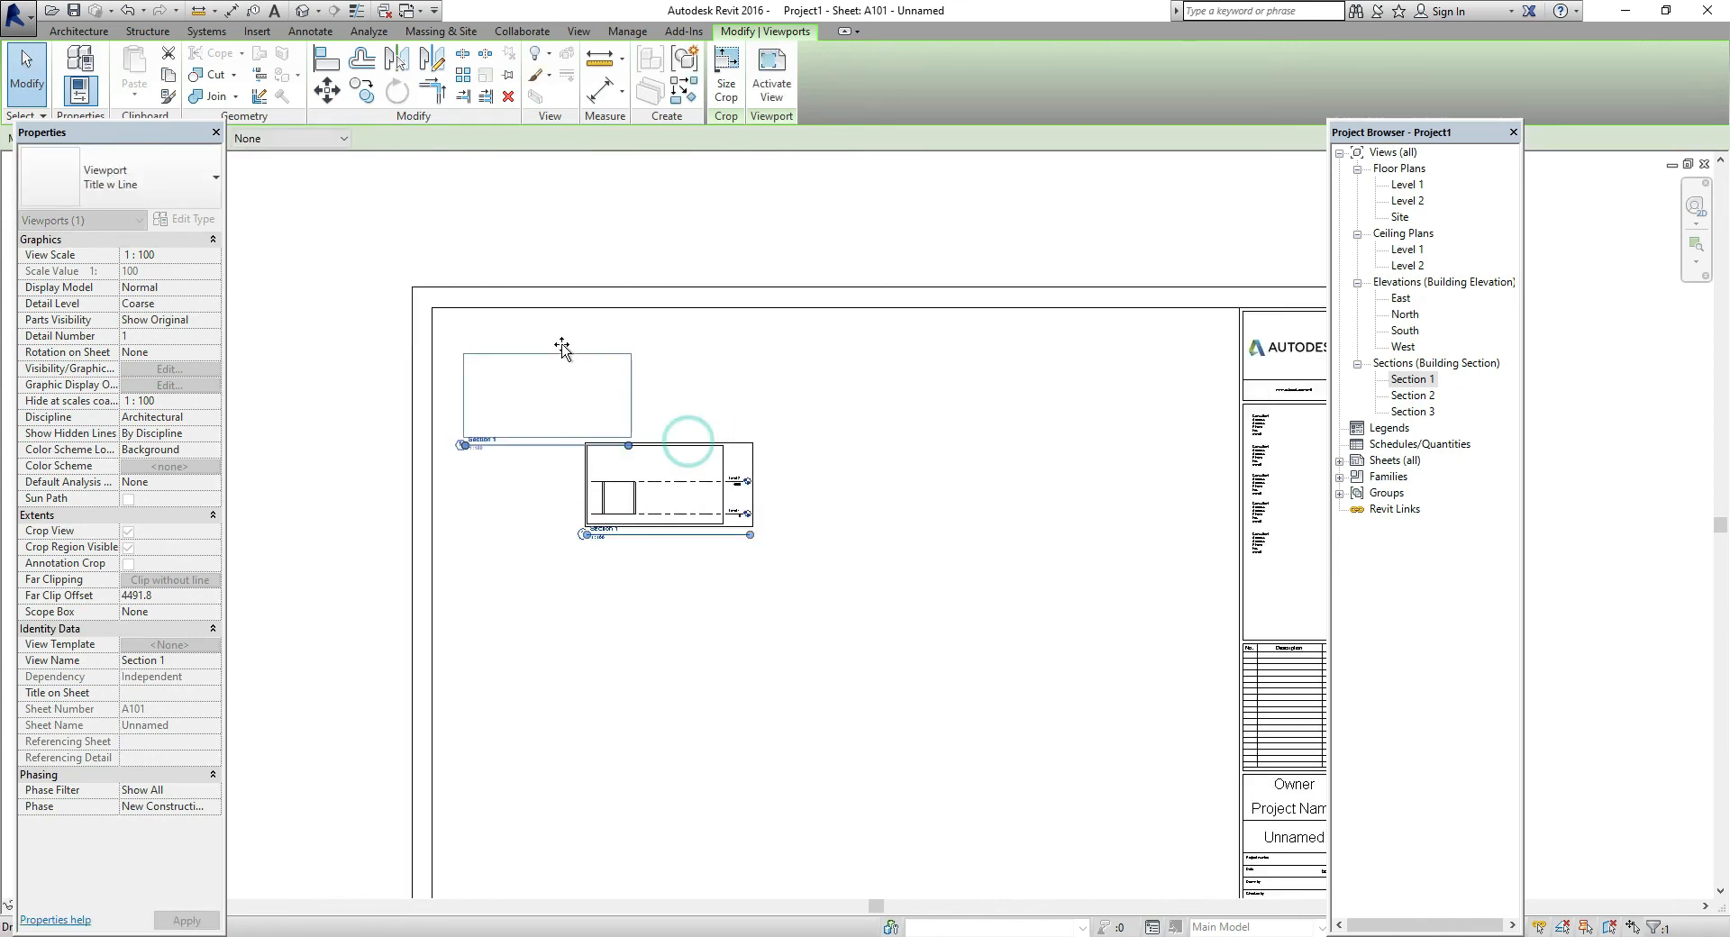
- Place the Section 2 view on the sheet beside Section 1, to its right
left_click(1411, 398)
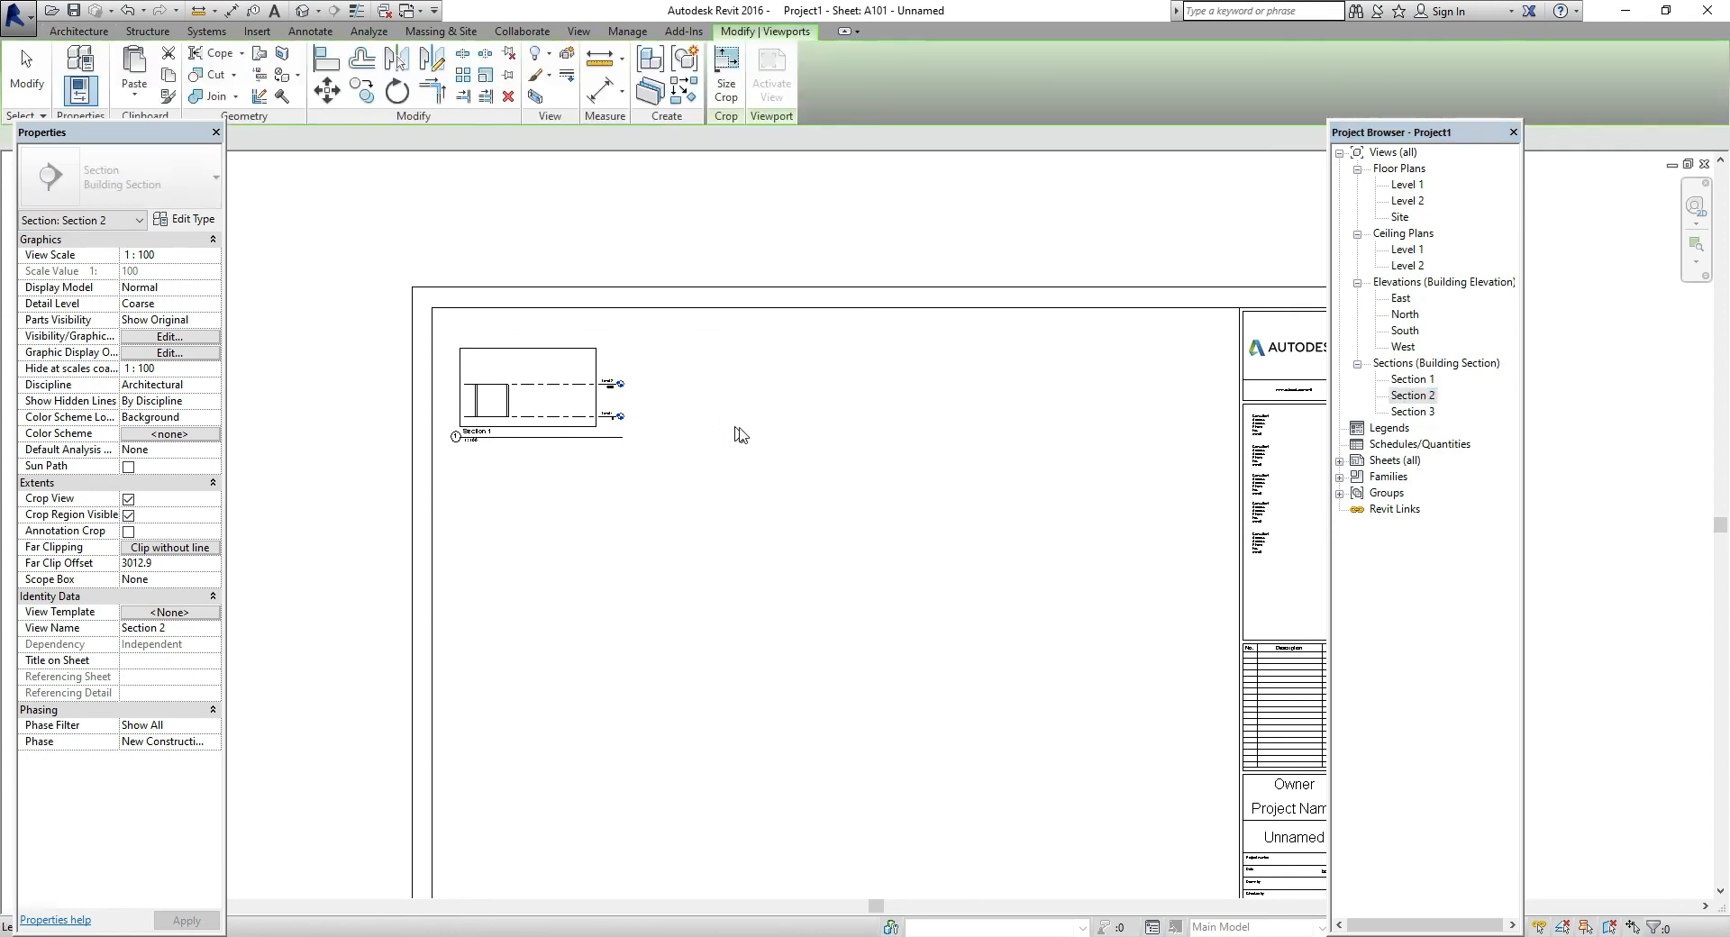
left_click(753, 396)
left_click(752, 396)
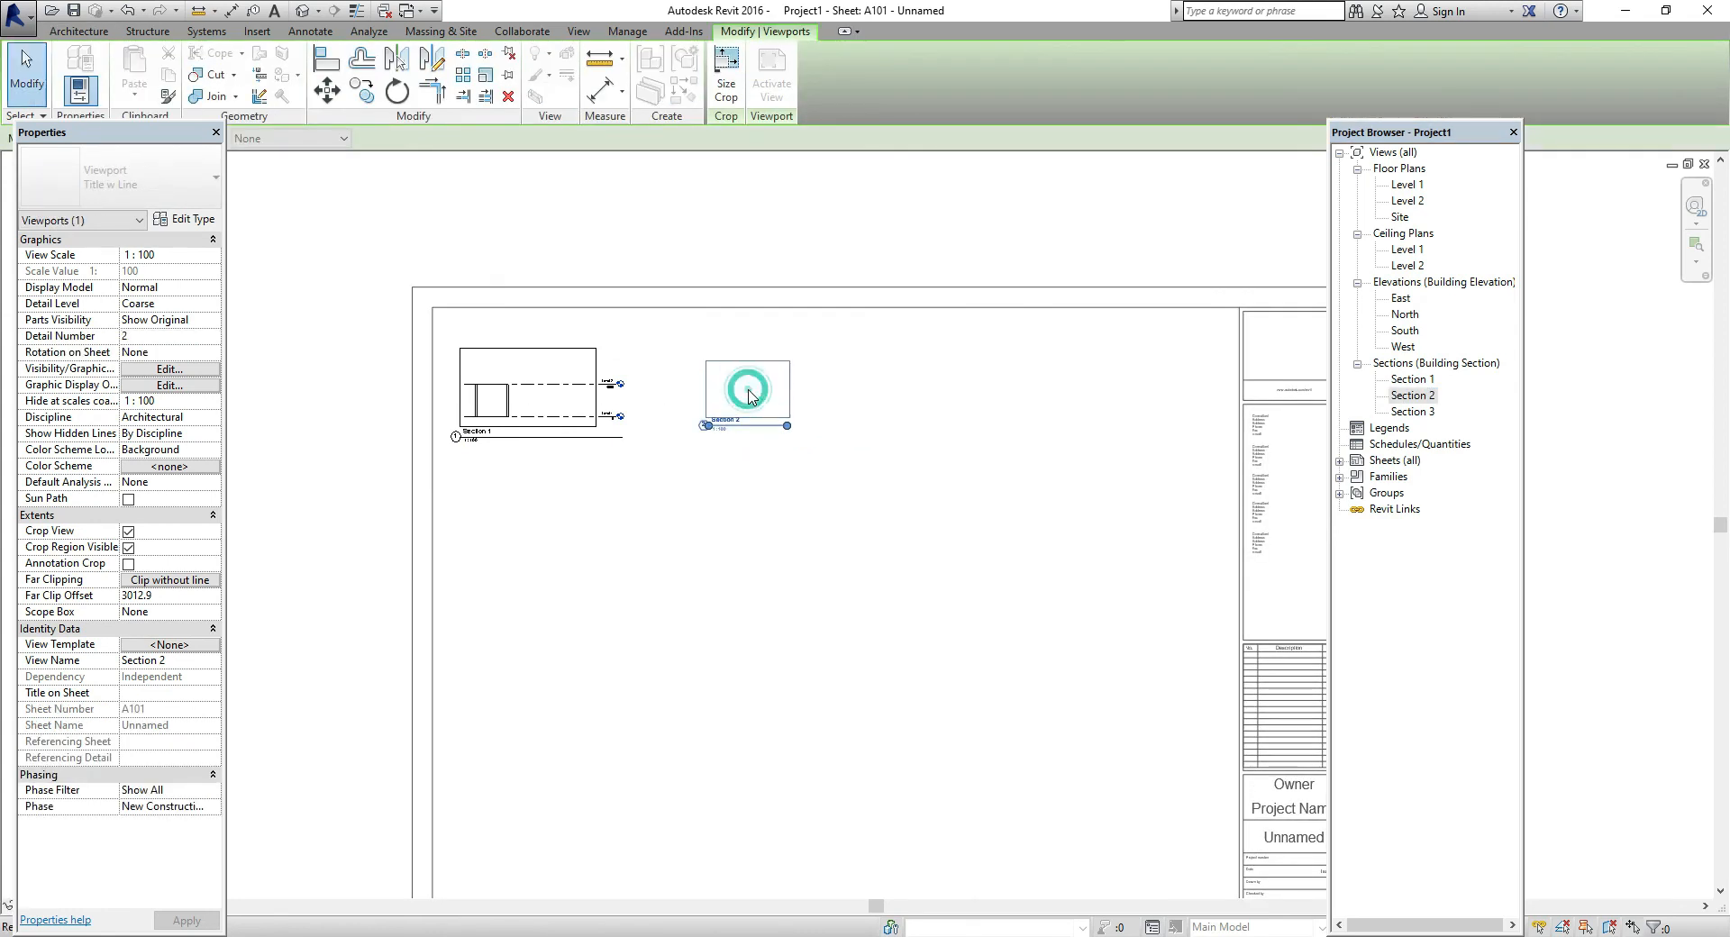
left_click(1292, 167)
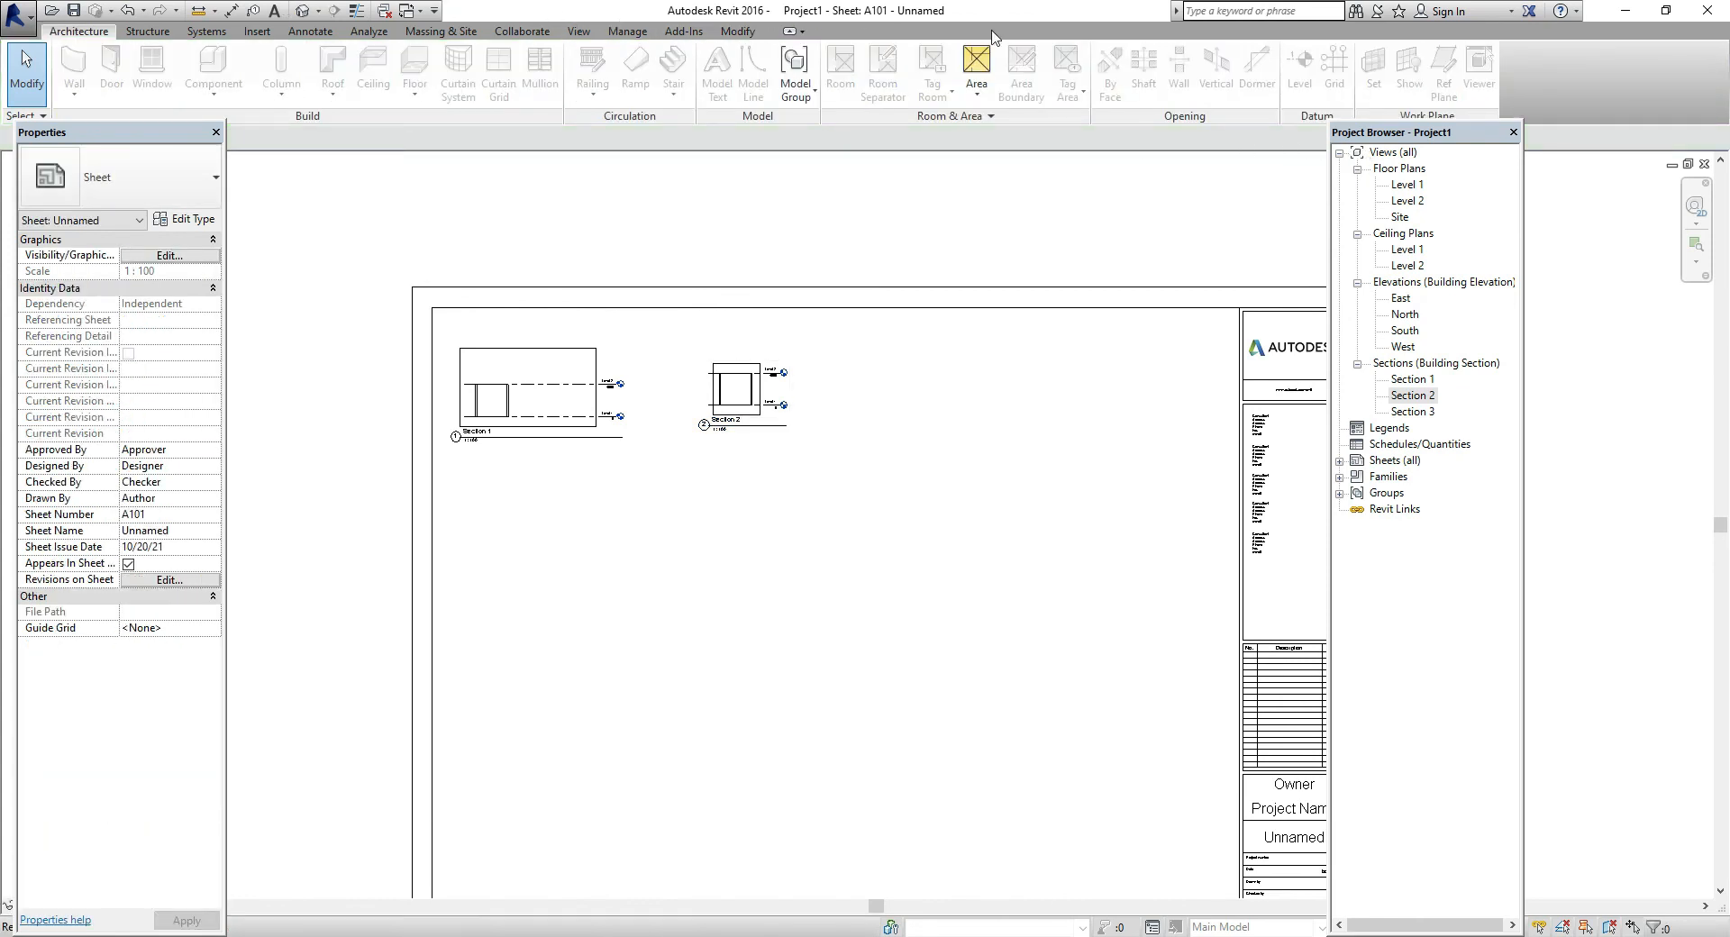
- Open the Level 1 floor plan and select the Section 1 line crossing the room
double_click(1412, 185)
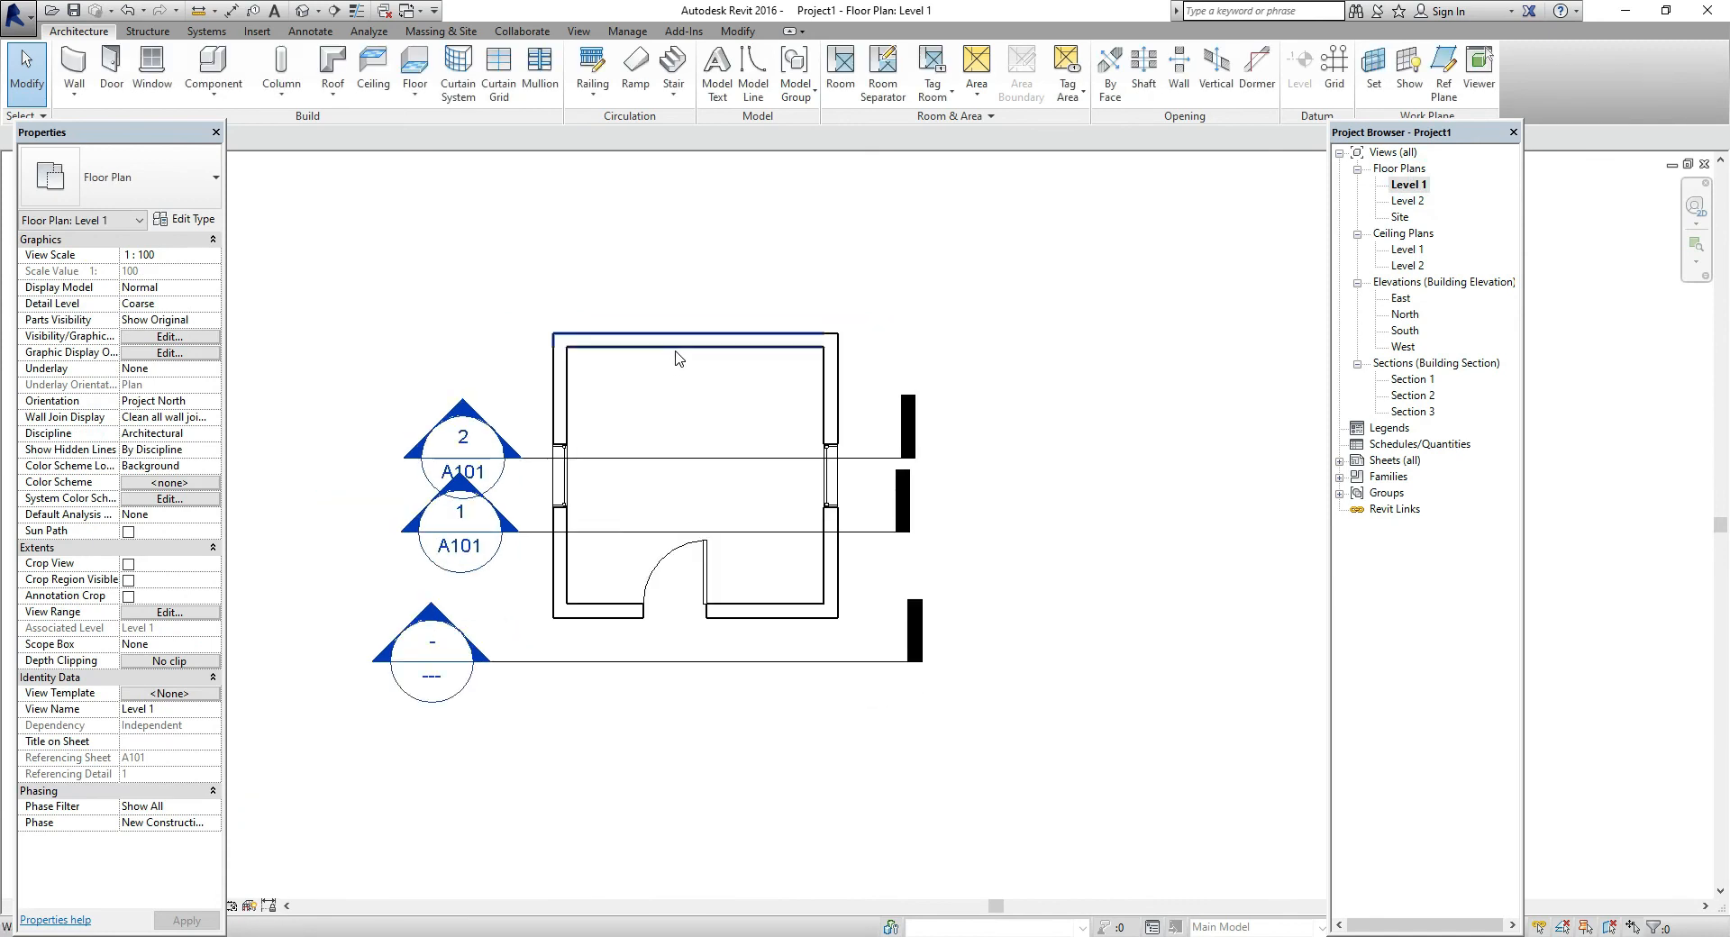
left_click(814, 531)
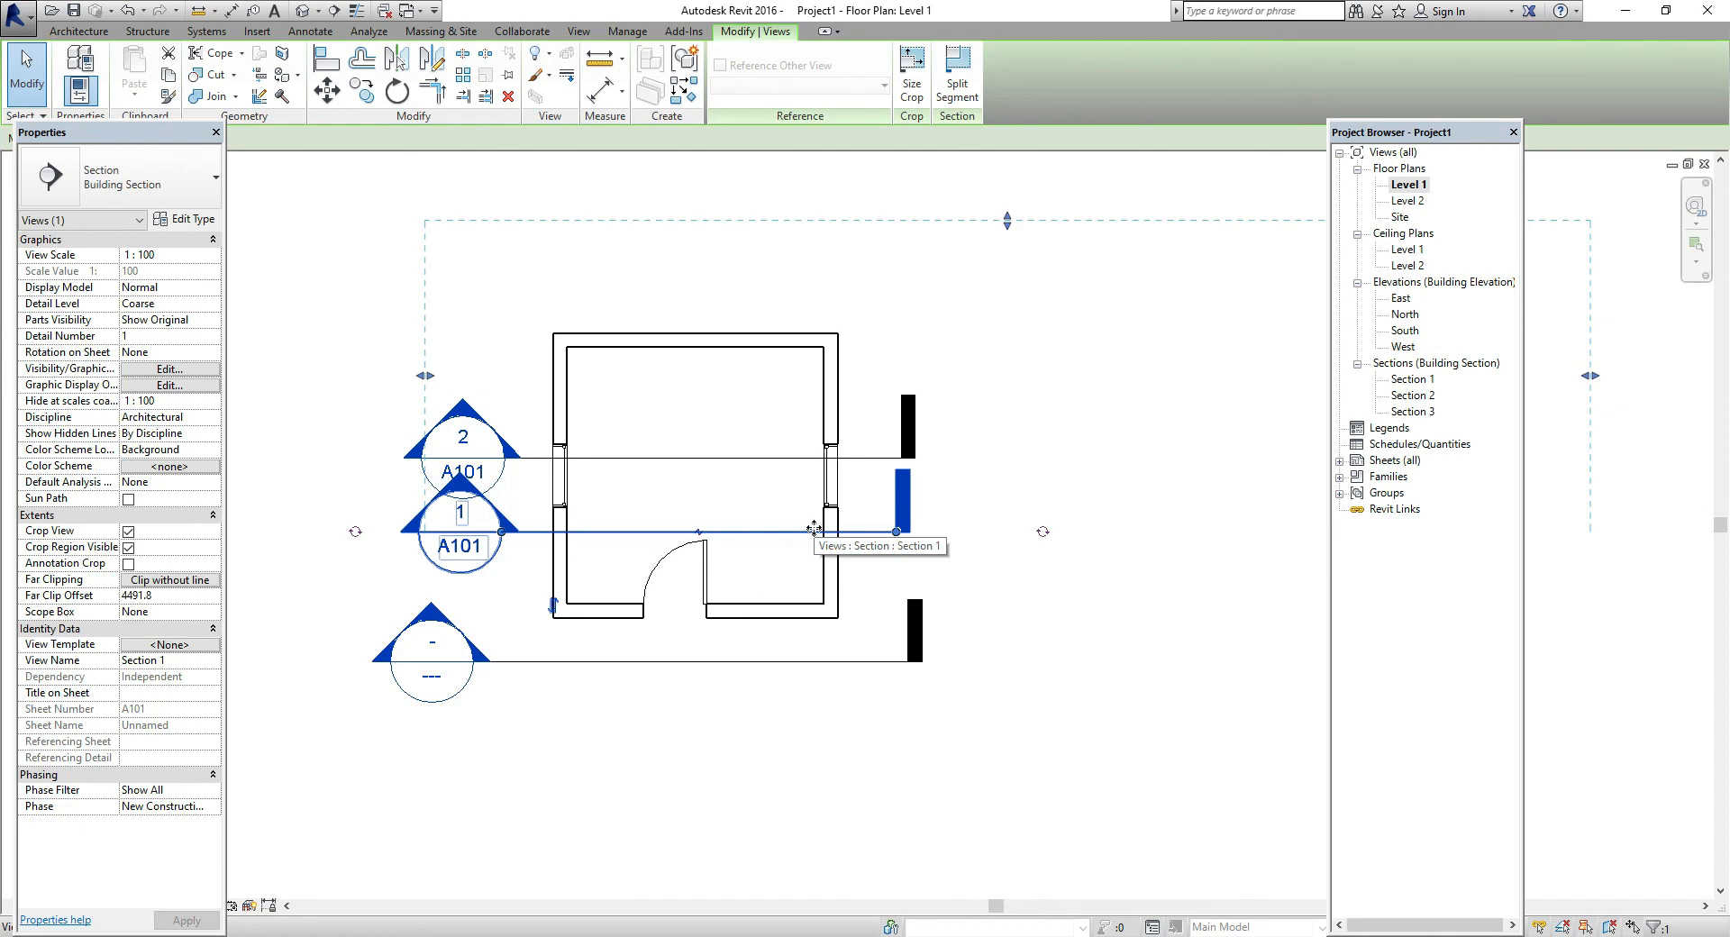